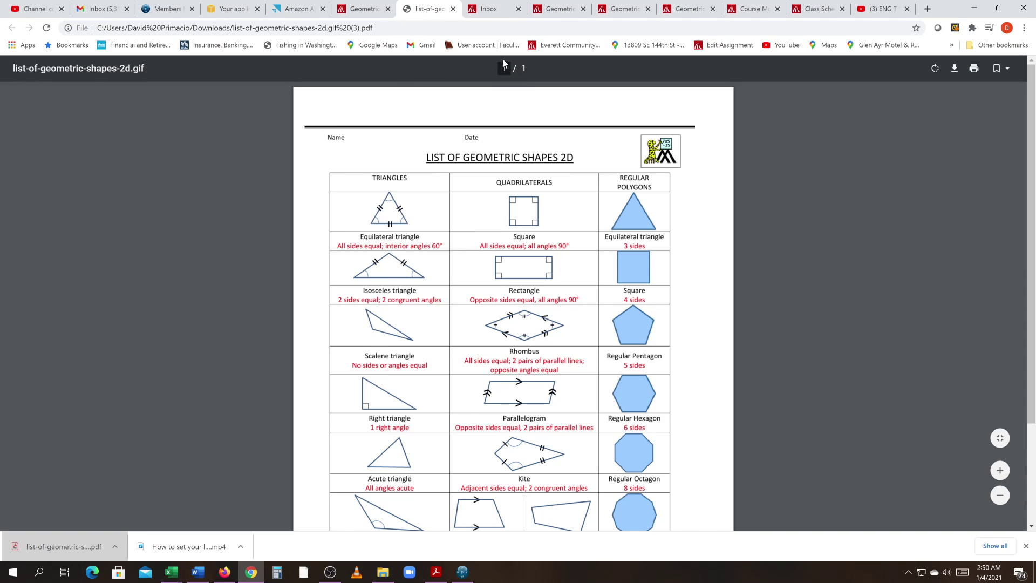
Switch to 3DEXPERIENCE and create a new Part Design part in a new tab
{"action": "left_click", "coordinate": [462, 571]}
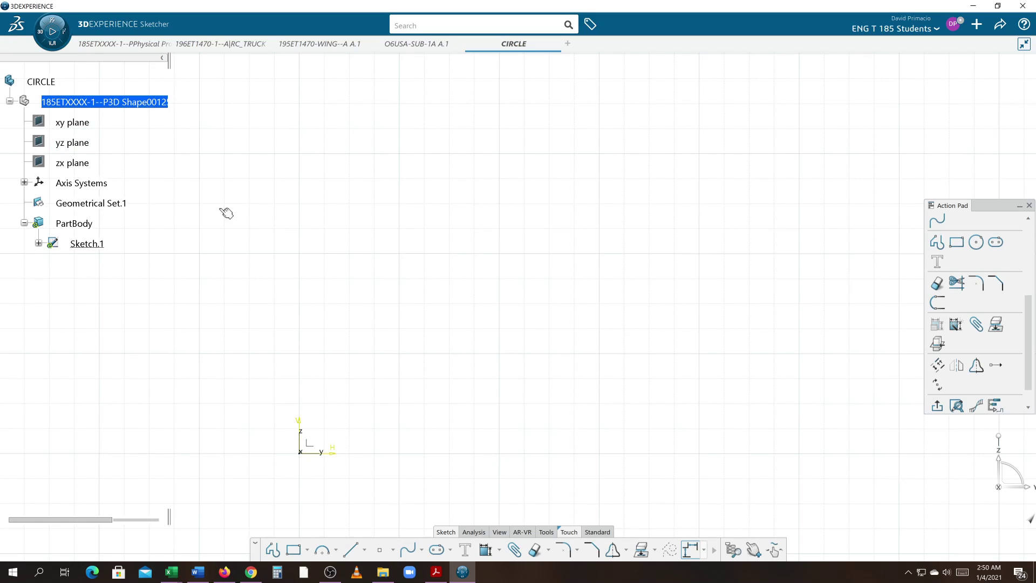
{"action": "left_click", "coordinate": [567, 44]}
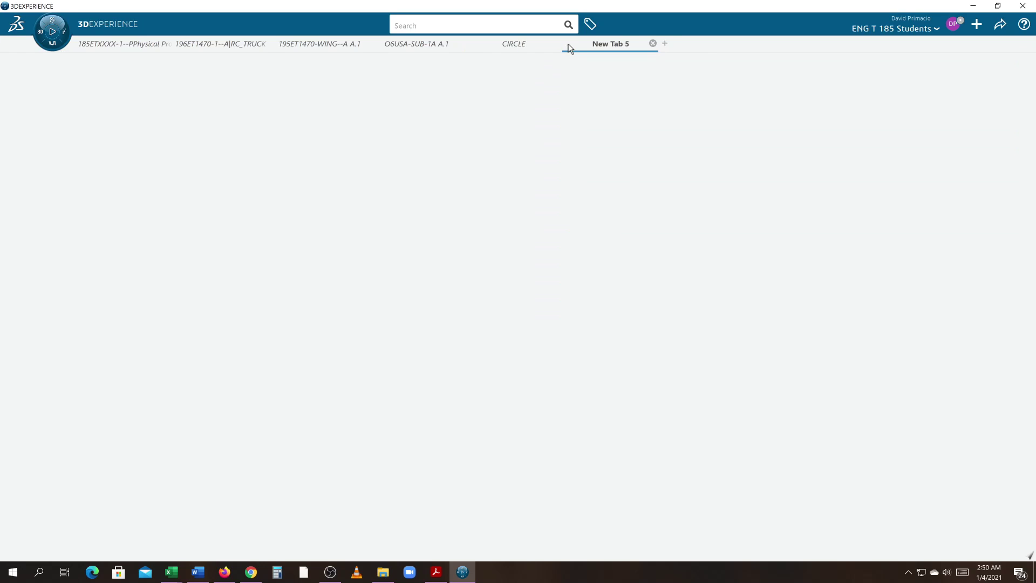
{"action": "left_click", "coordinate": [39, 32]}
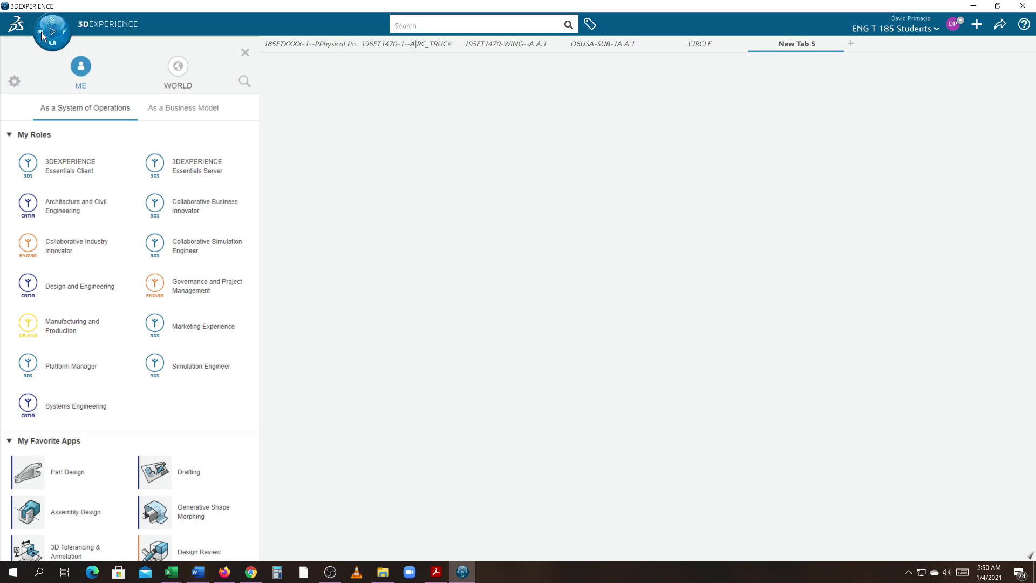
{"action": "left_click", "coordinate": [44, 468]}
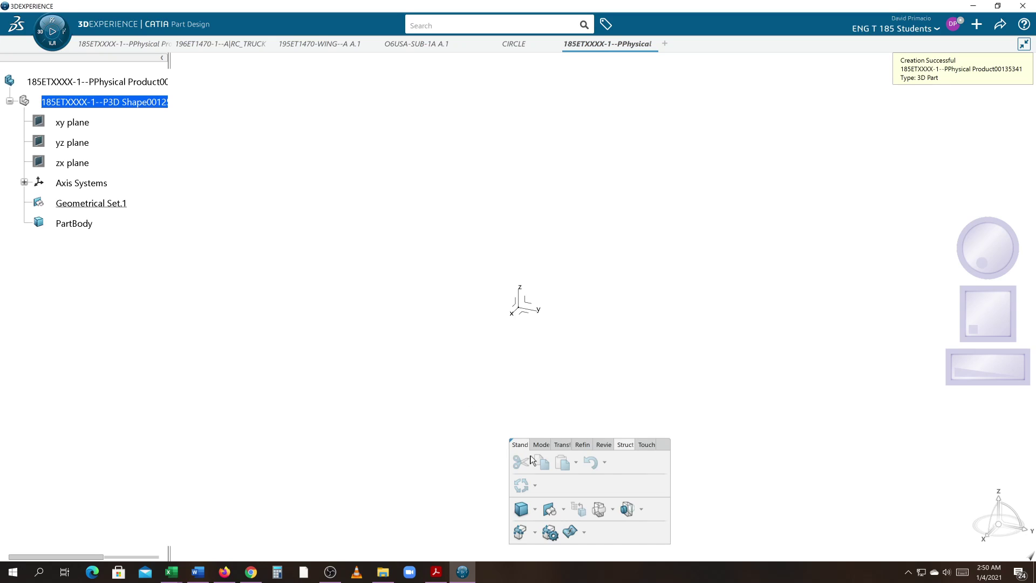
Start a positioned sketch on the yz plane of the absolute axis system
{"action": "left_click", "coordinate": [545, 443]}
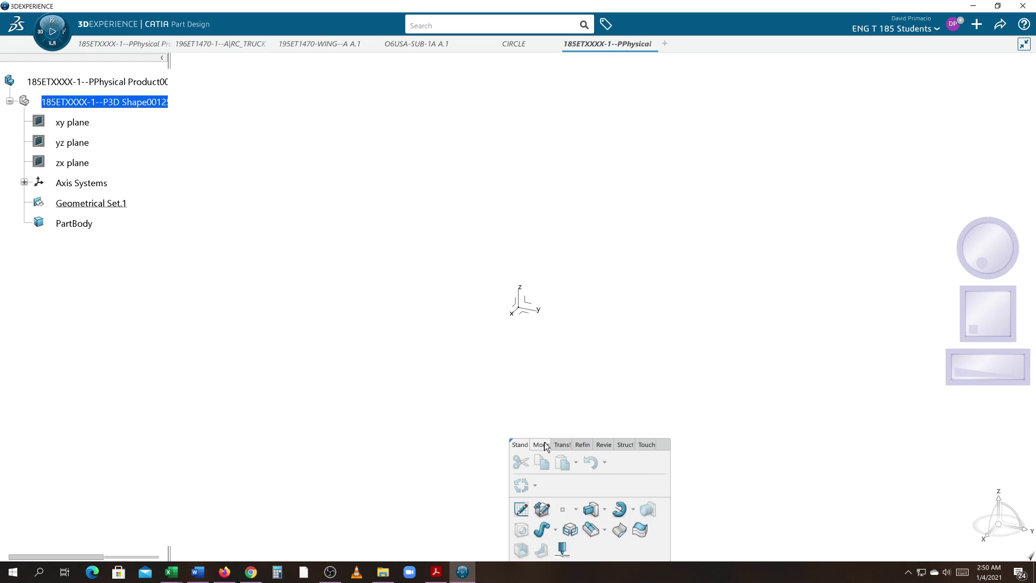
{"action": "left_click", "coordinate": [522, 513]}
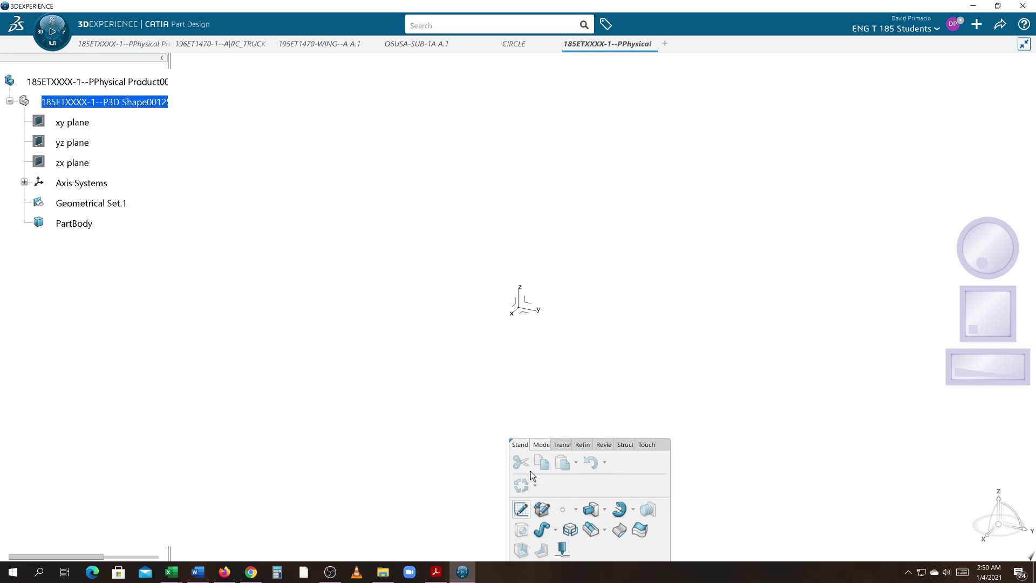
{"action": "left_click", "coordinate": [534, 305]}
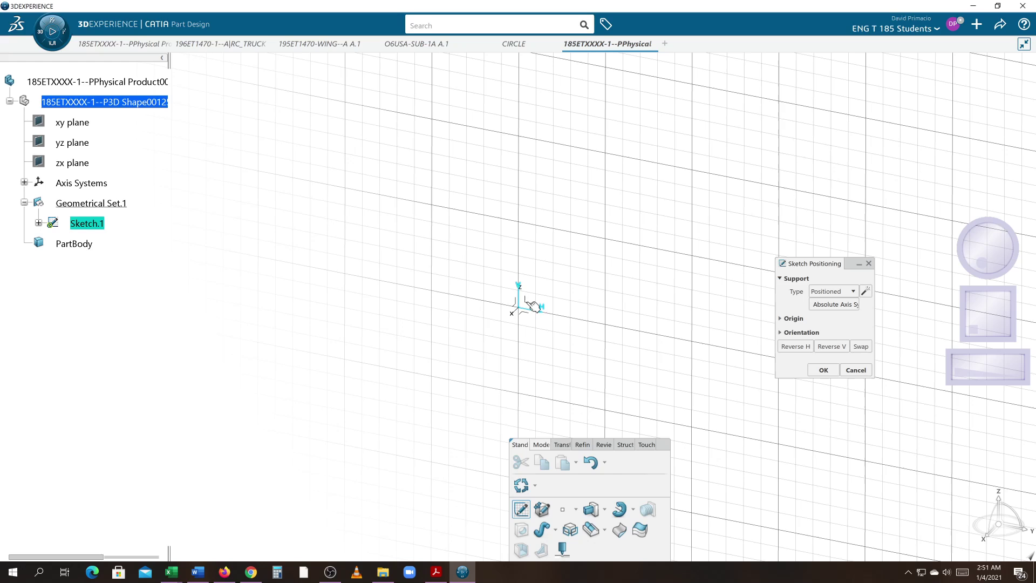
{"action": "left_click", "coordinate": [819, 370]}
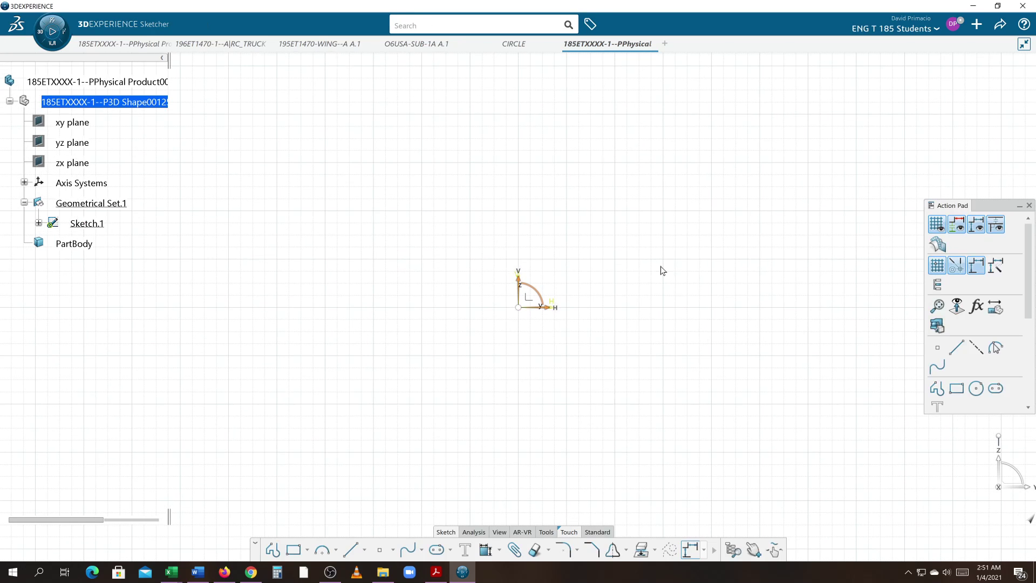
Sketch a closed triangle from three lines, with a horizontal base about 4 in long and two equal sides about 2.83 in long
{"action": "mouse_move", "coordinate": [659, 266]}
{"action": "middle_mouse_down"}
{"action": "mouse_move", "coordinate": [513, 374]}
{"action": "mouse_move", "coordinate": [597, 342]}
{"action": "mouse_move", "coordinate": [740, 322]}
{"action": "mouse_move", "coordinate": [469, 372]}
{"action": "mouse_move", "coordinate": [518, 201]}
{"action": "mouse_move", "coordinate": [633, 303]}
{"action": "mouse_move", "coordinate": [772, 322]}
{"action": "mouse_move", "coordinate": [561, 340]}
{"action": "mouse_move", "coordinate": [444, 375]}
{"action": "mouse_move", "coordinate": [457, 367]}
{"action": "mouse_move", "coordinate": [444, 365]}
{"action": "mouse_move", "coordinate": [466, 369]}
{"action": "middle_mouse_up"}
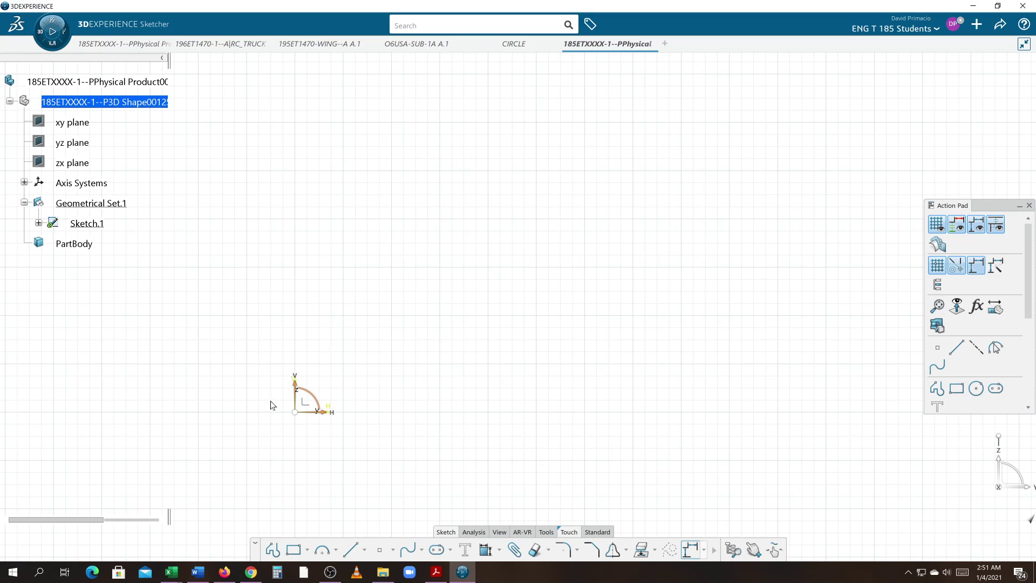
{"action": "left_click", "coordinate": [350, 552]}
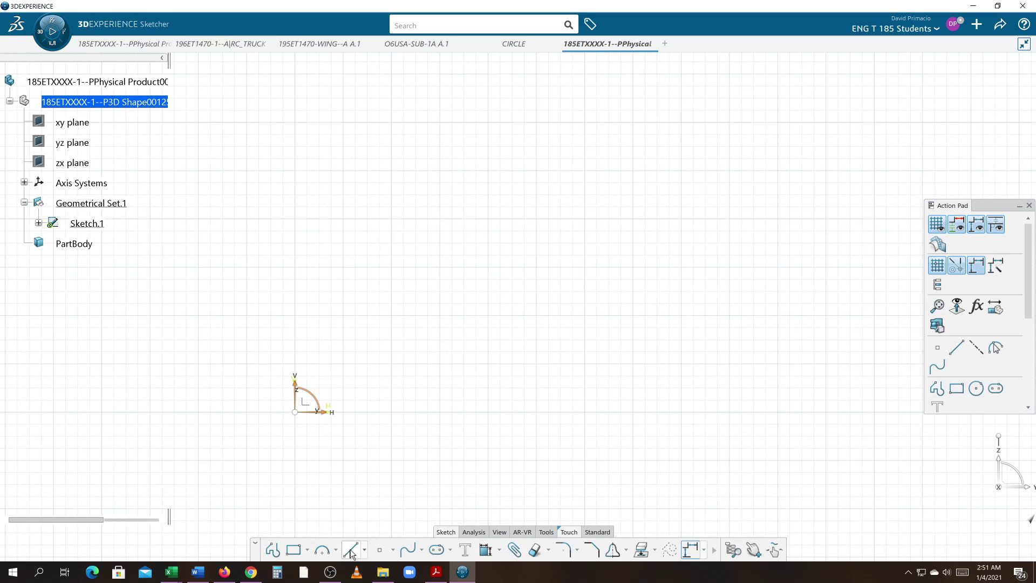
{"action": "left_click", "coordinate": [390, 364]}
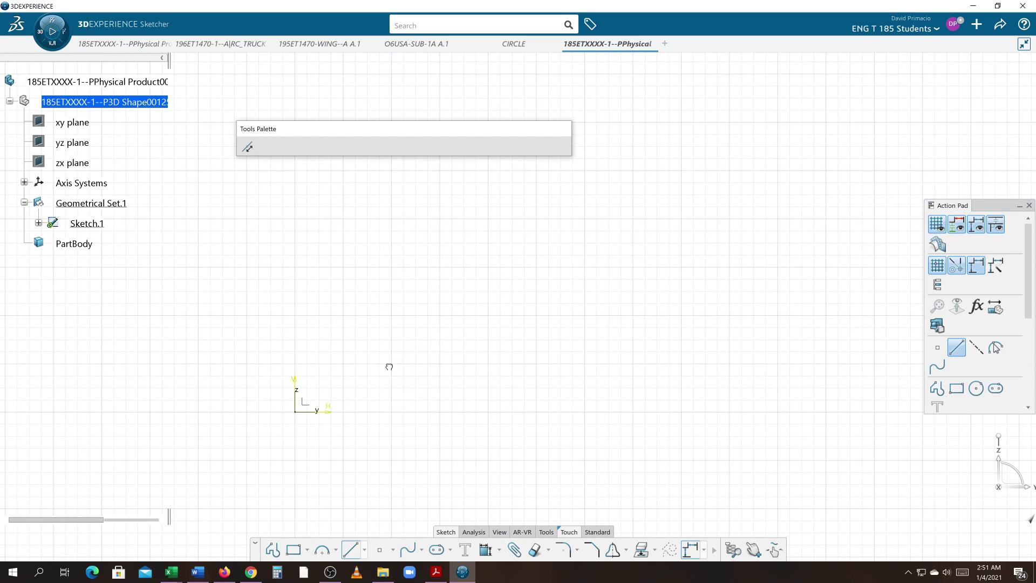
{"action": "left_click", "coordinate": [488, 269]}
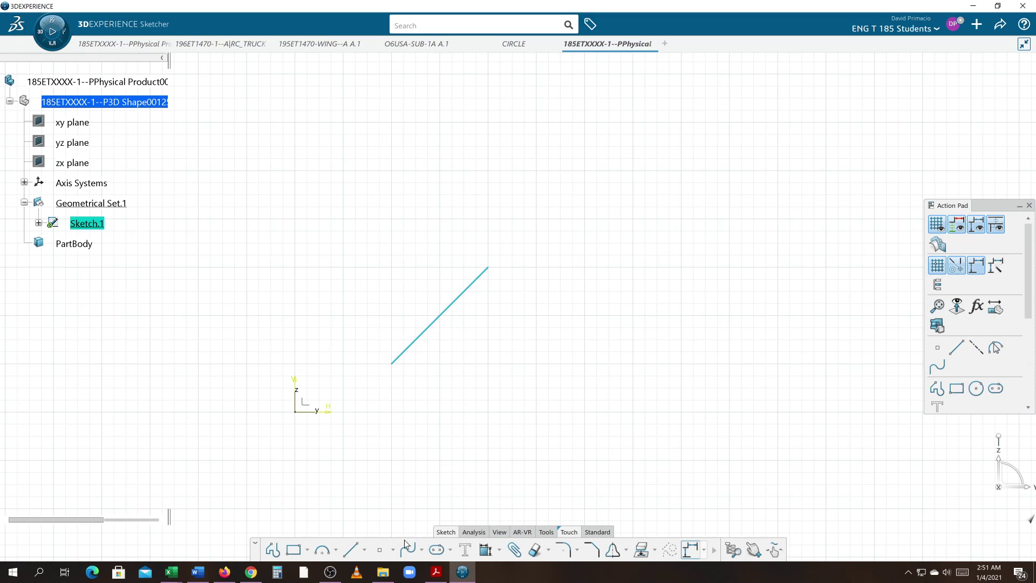
{"action": "left_click", "coordinate": [355, 551]}
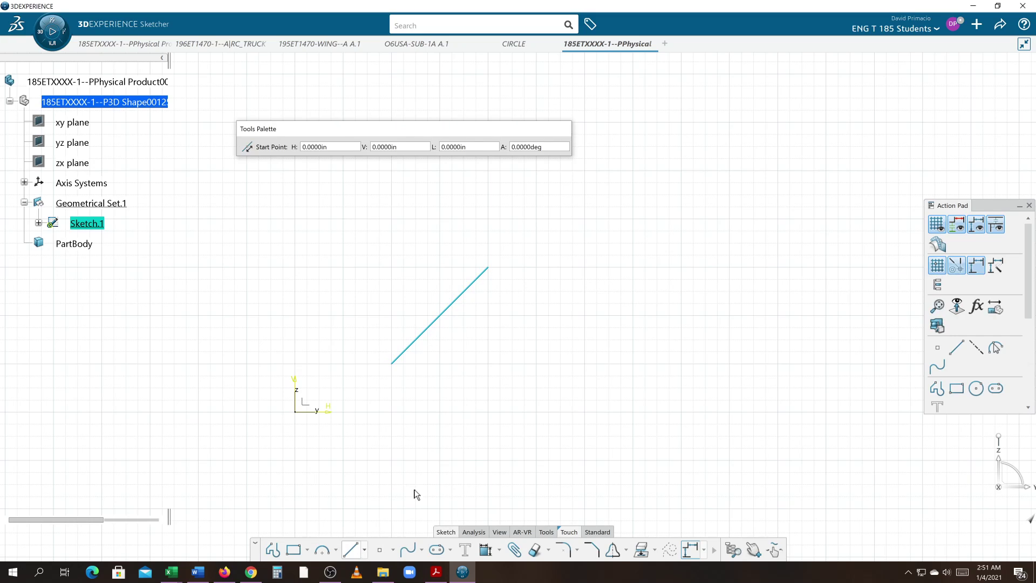
{"action": "left_click", "coordinate": [484, 264]}
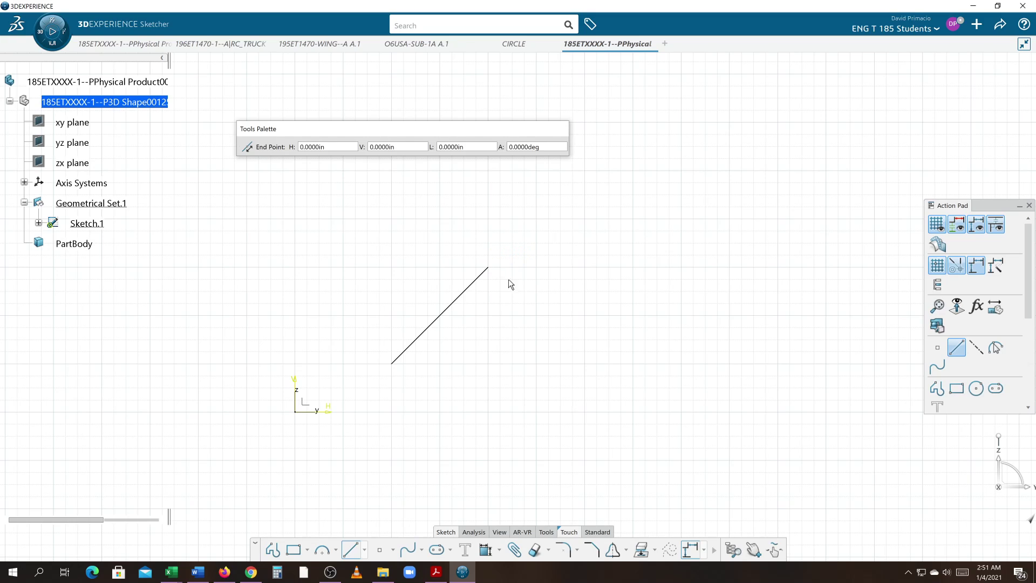
{"action": "left_click", "coordinate": [585, 364]}
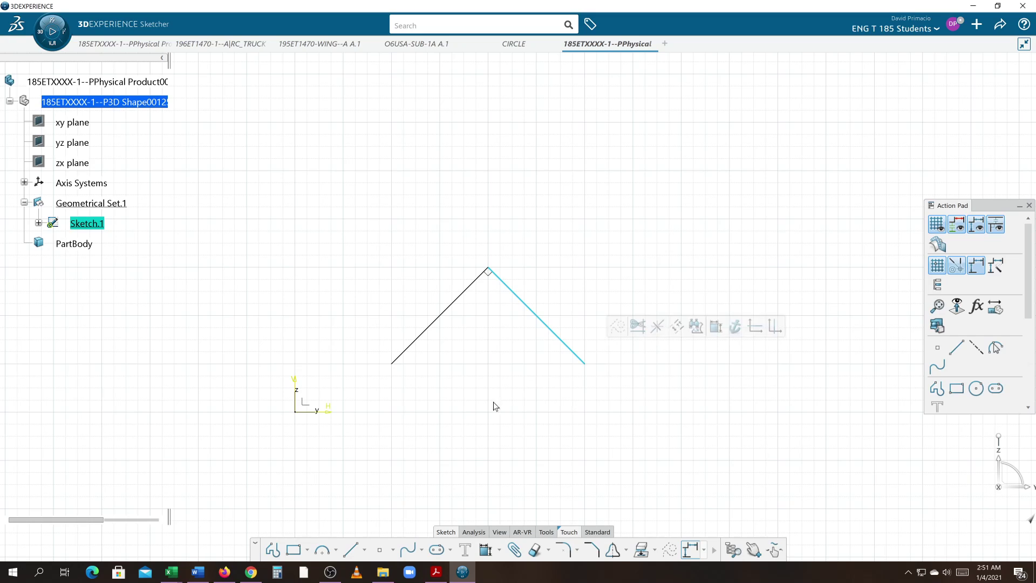
{"action": "left_click", "coordinate": [353, 550]}
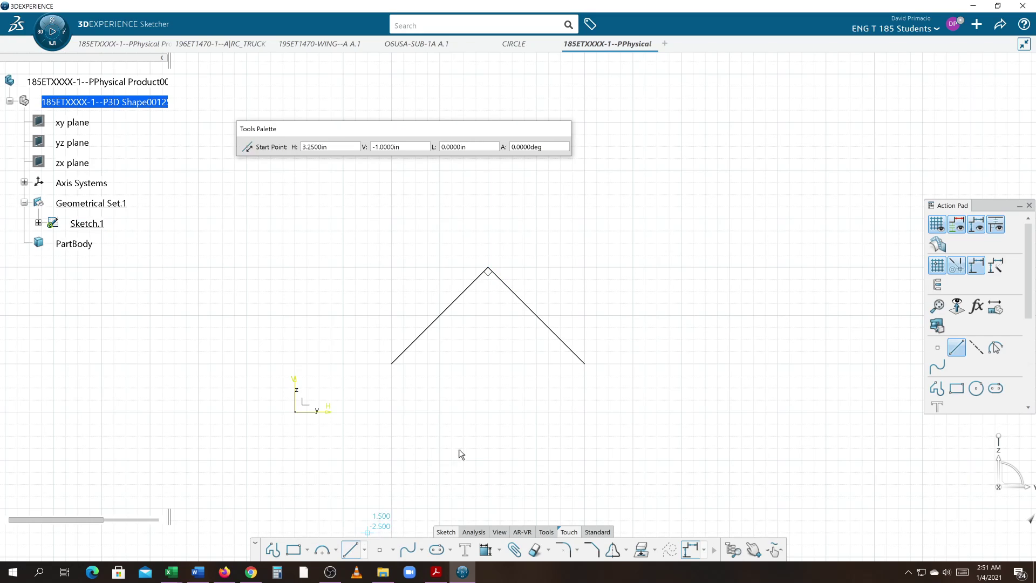
{"action": "left_click", "coordinate": [584, 363]}
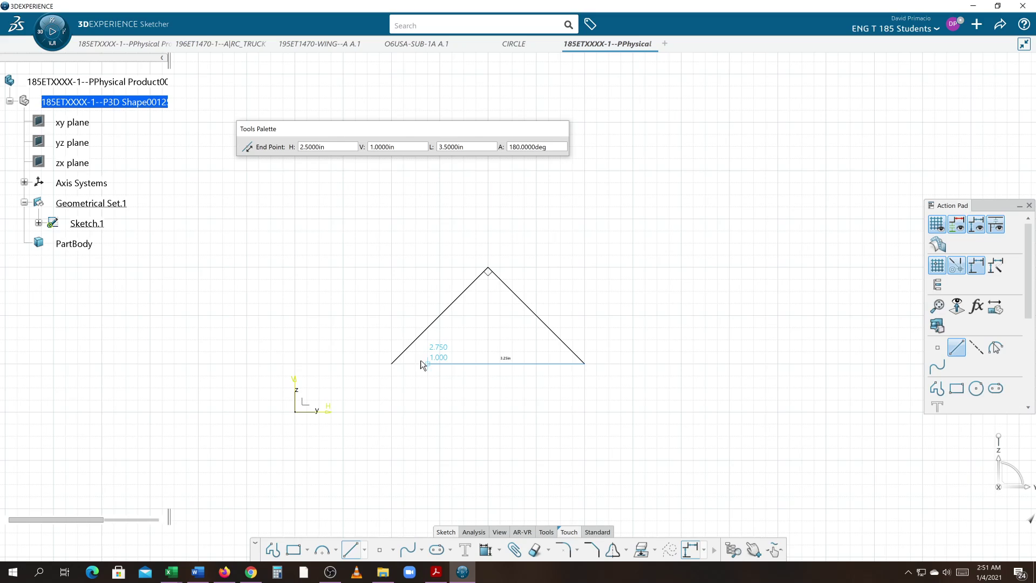
{"action": "left_click", "coordinate": [392, 363]}
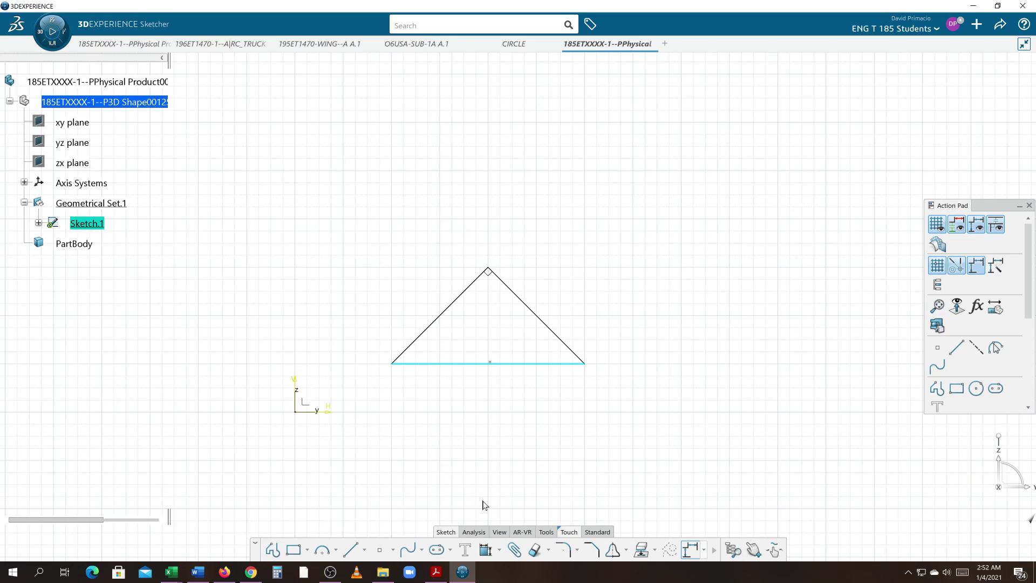
Dimension the lengths of the triangle's base and both slanted sides, keeping the base at 4 in
{"action": "left_click", "coordinate": [486, 549]}
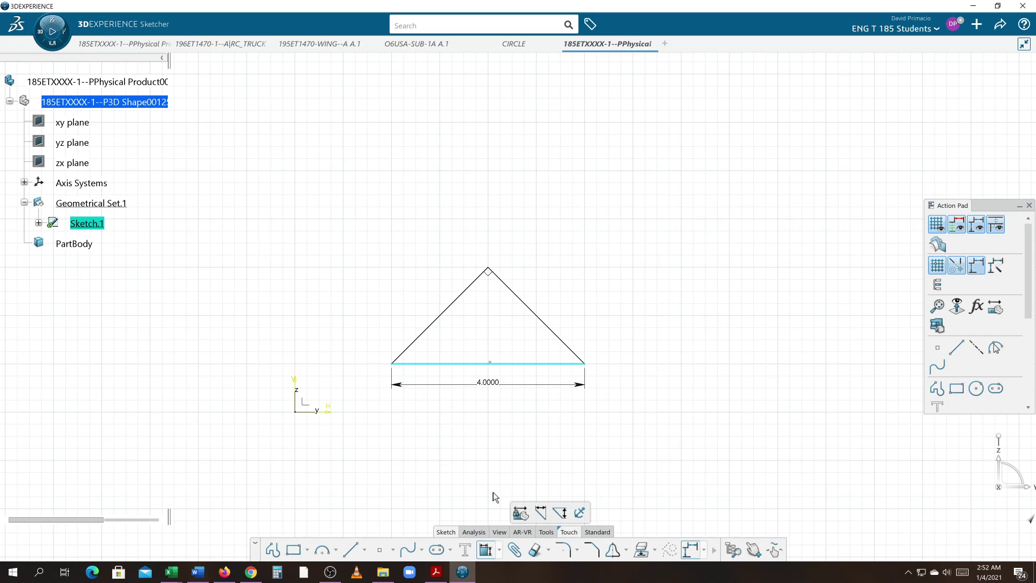
{"action": "left_click", "coordinate": [488, 384]}
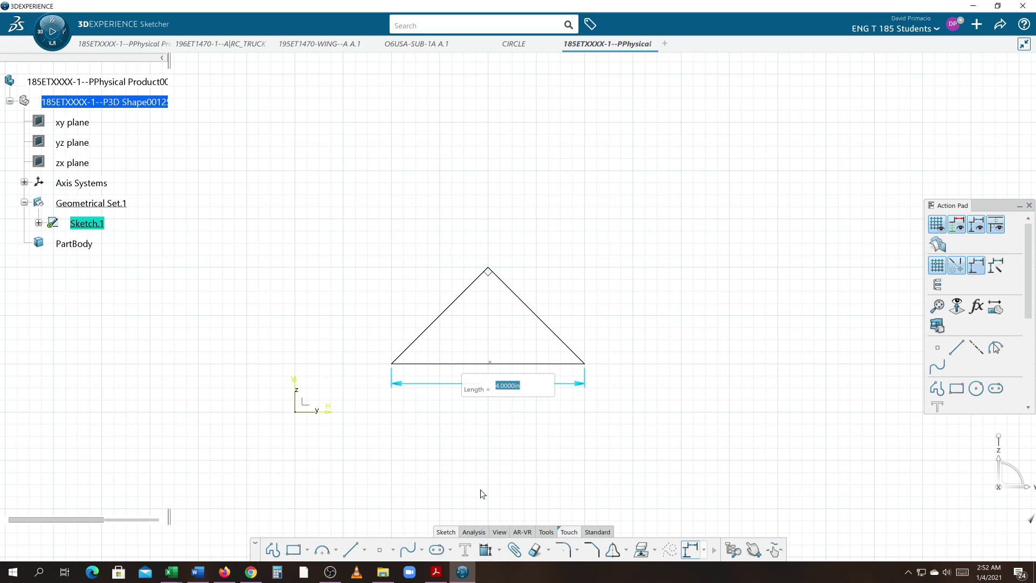
{"action": "key", "text": "Return"}
{"action": "left_click", "coordinate": [486, 551]}
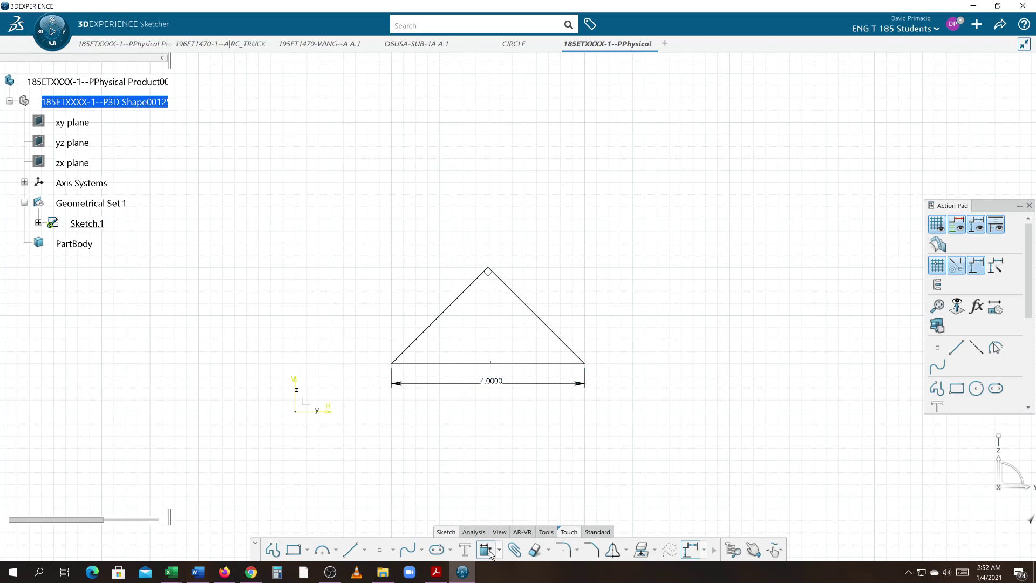
{"action": "left_click", "coordinate": [484, 550]}
{"action": "left_click", "coordinate": [433, 334]}
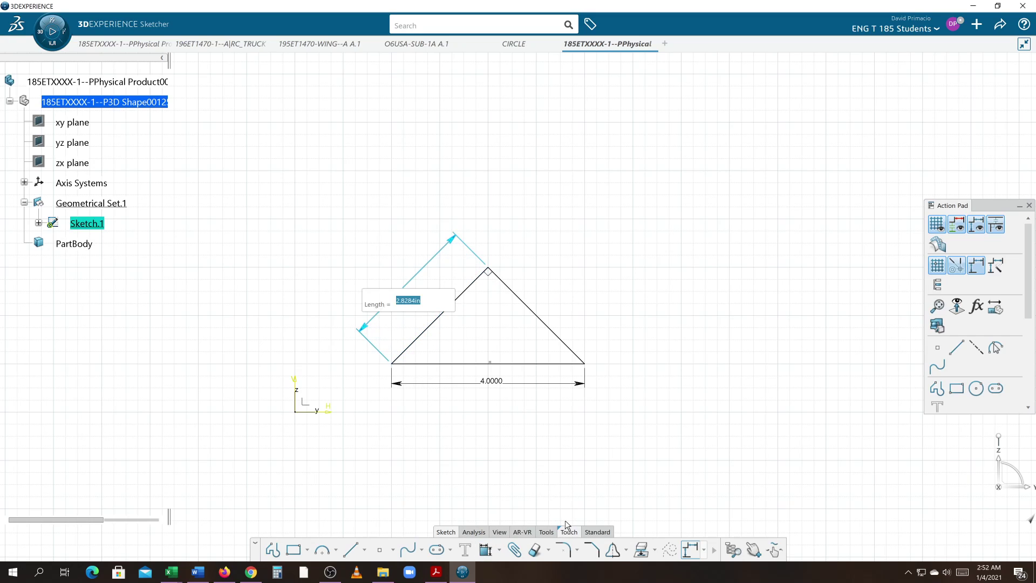
{"action": "left_click", "coordinate": [486, 549]}
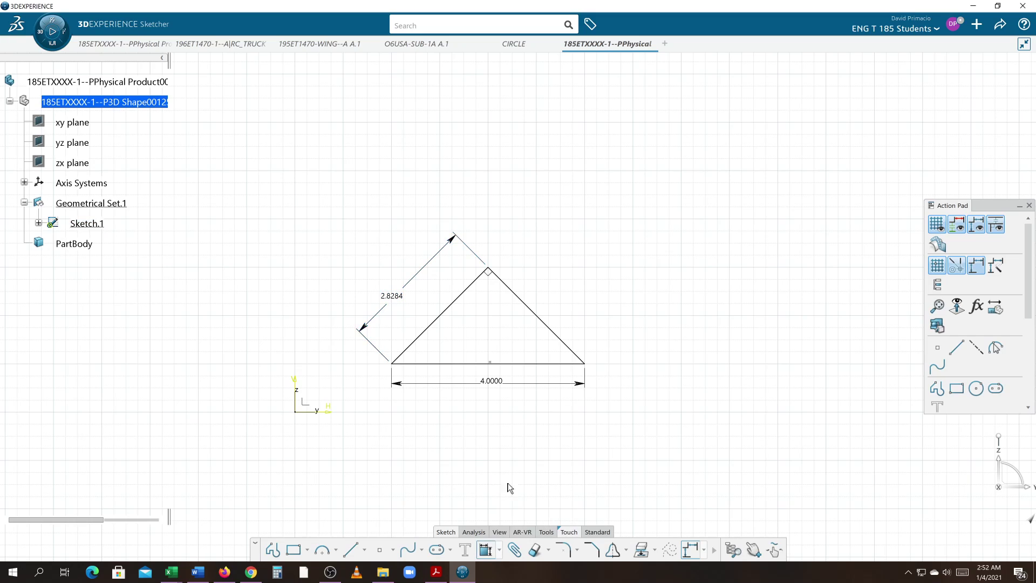
{"action": "left_click", "coordinate": [547, 325]}
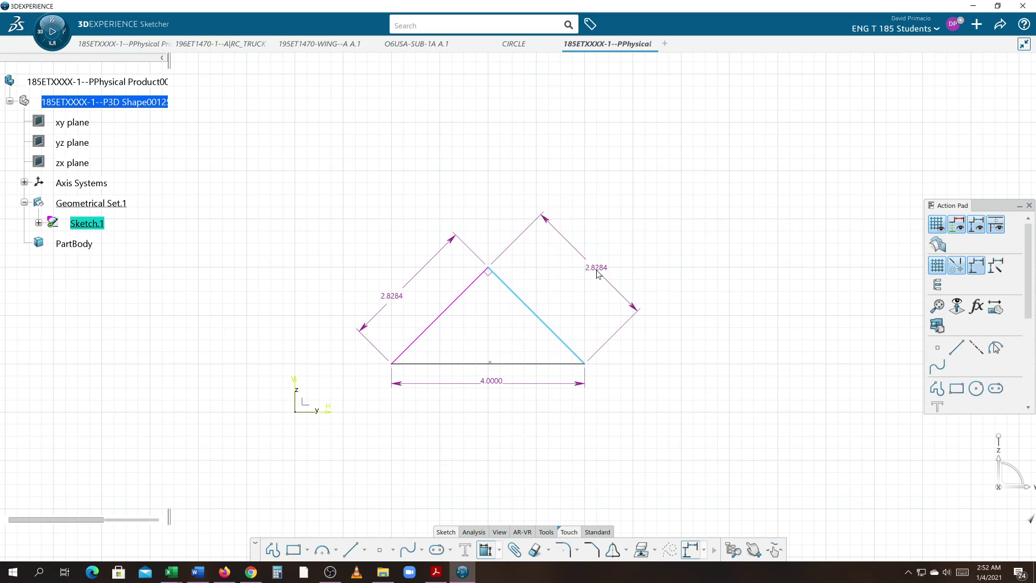
{"action": "left_click", "coordinate": [598, 267]}
Delete the perpendicularity constraint at the triangle's apex
{"action": "left_click", "coordinate": [487, 284]}
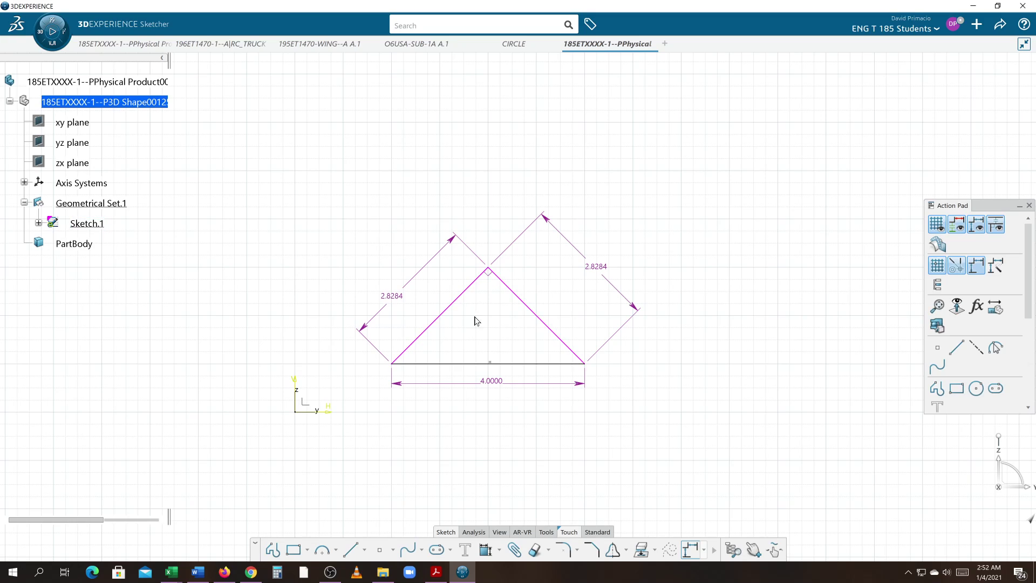
{"action": "left_click", "coordinate": [488, 273]}
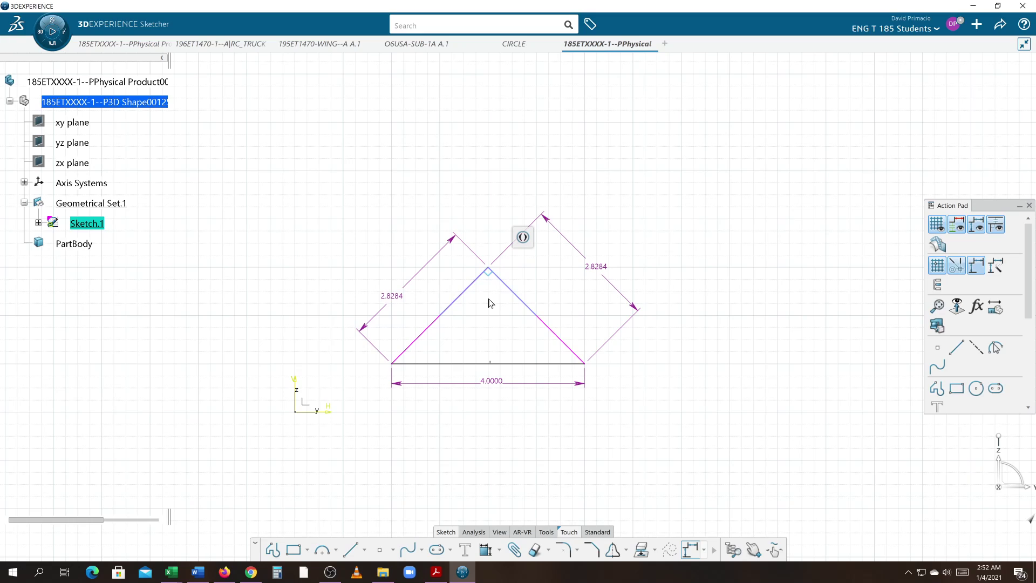
{"action": "key", "text": "Delete"}
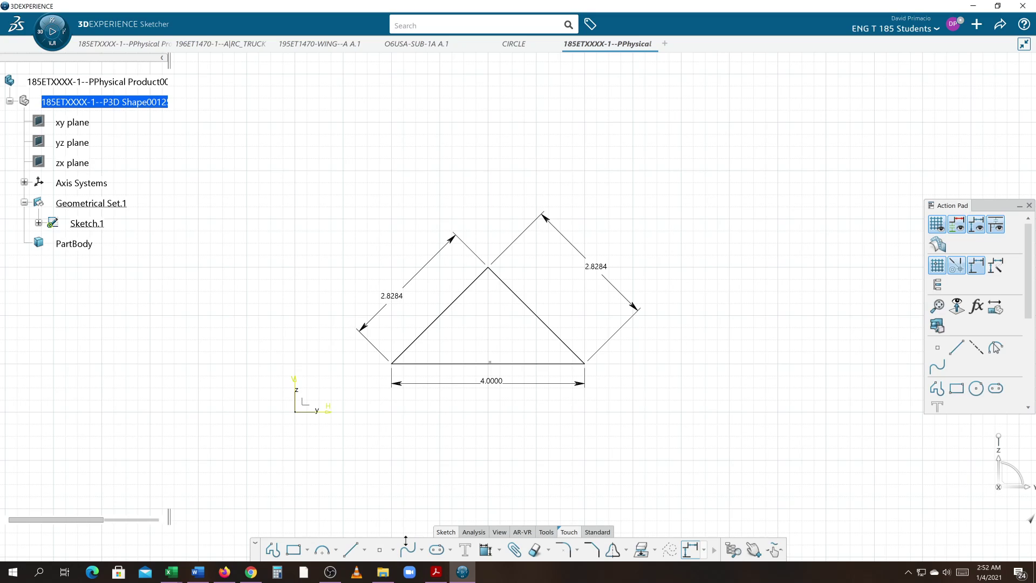
{"action": "left_click", "coordinate": [263, 564]}
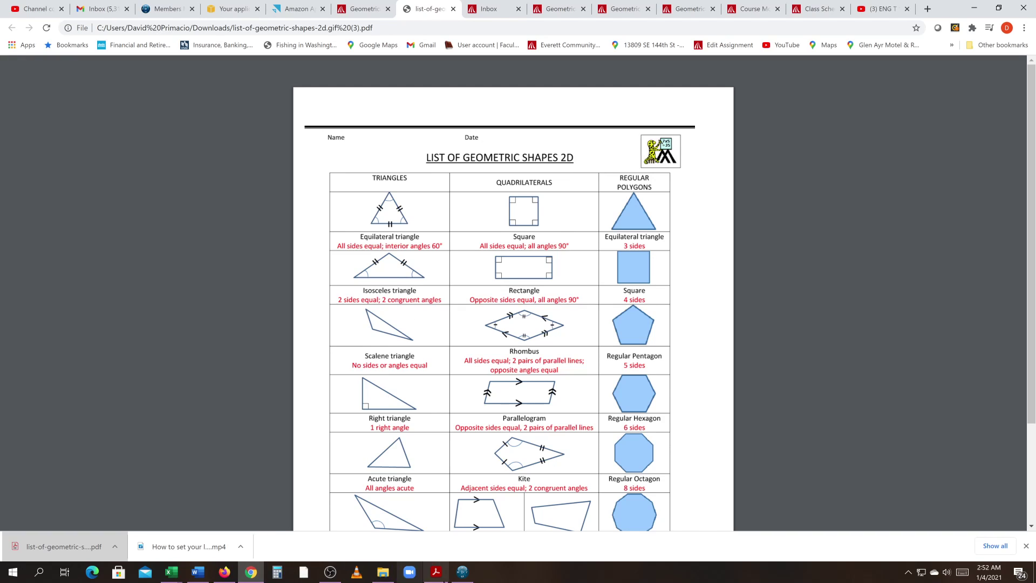
{"action": "left_click", "coordinate": [462, 574]}
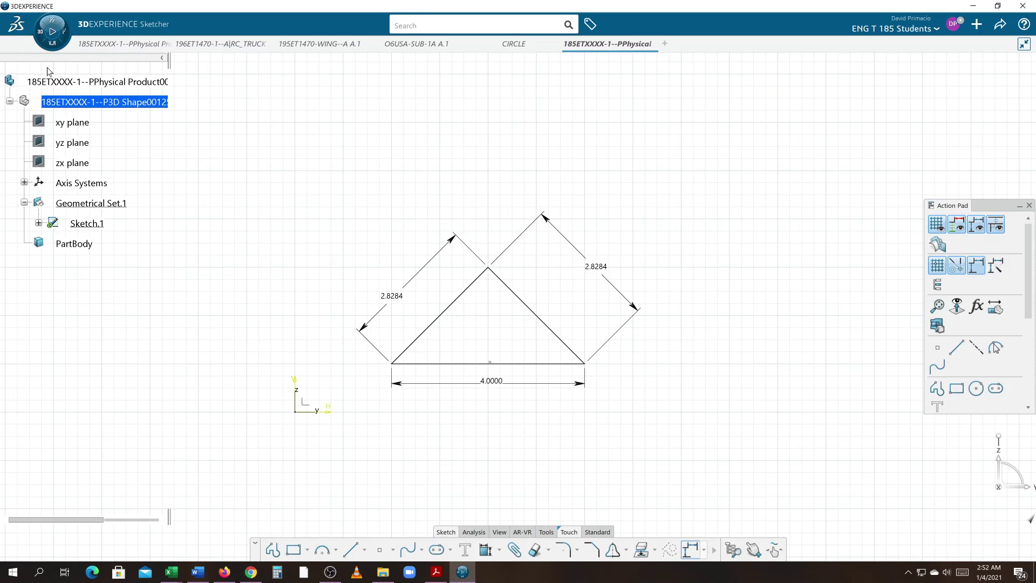
{"action": "right_click", "coordinate": [86, 88]}
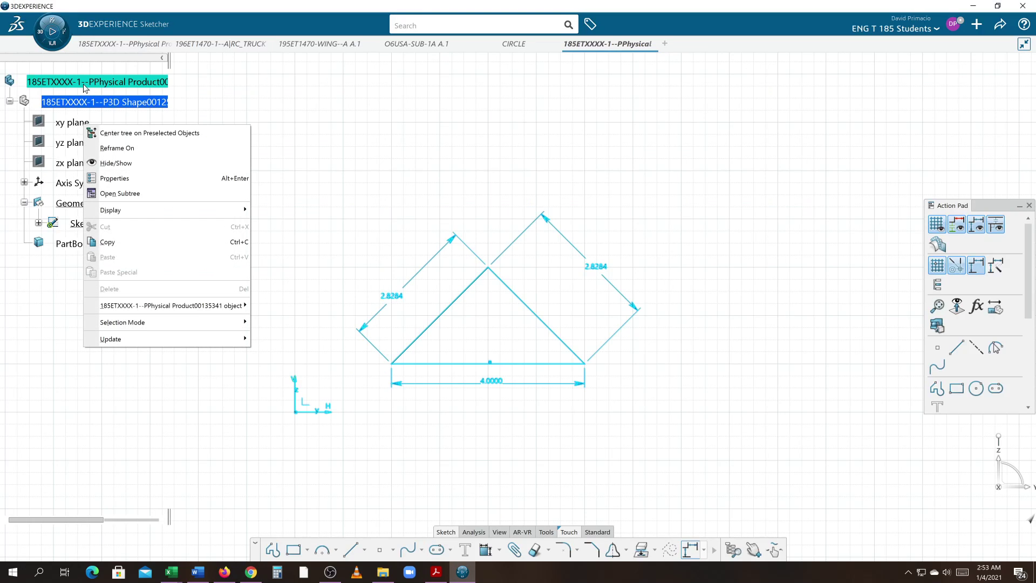
{"action": "left_click", "coordinate": [113, 180]}
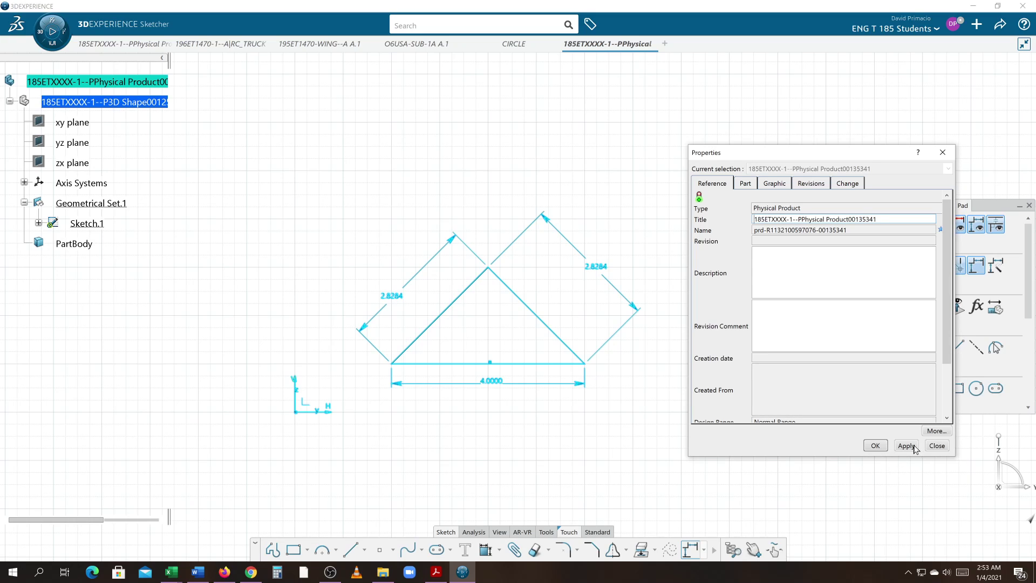
{"action": "left_click", "coordinate": [875, 446]}
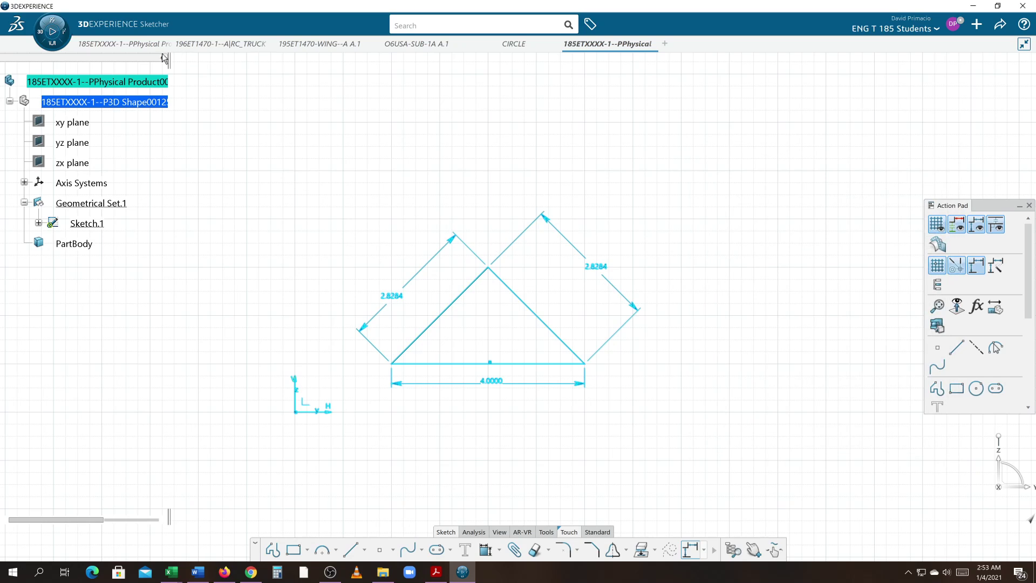
Change the physical product's title to "Isocelses Triangle" in its properties
{"action": "right_click", "coordinate": [132, 83]}
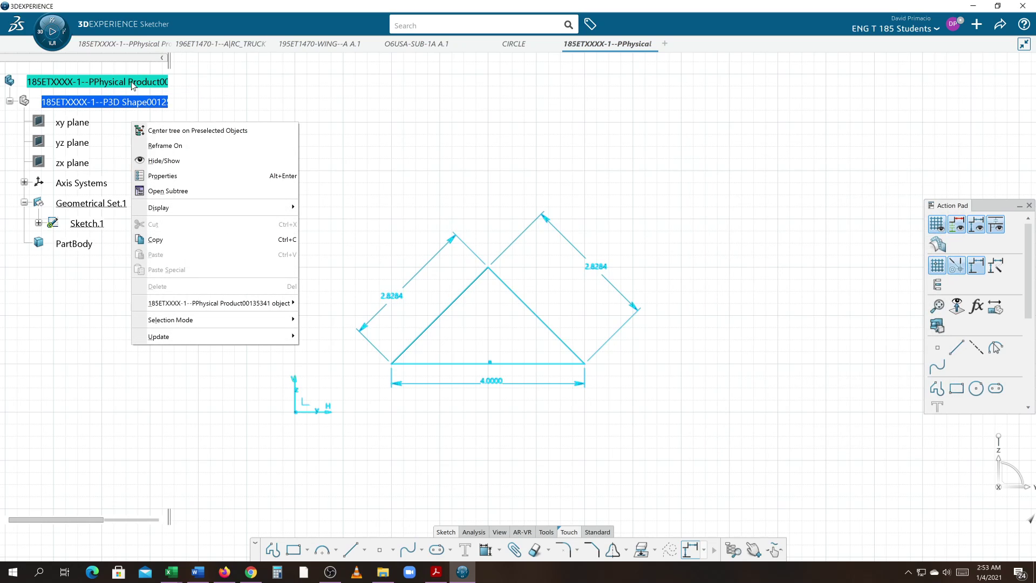
{"action": "left_click", "coordinate": [205, 176]}
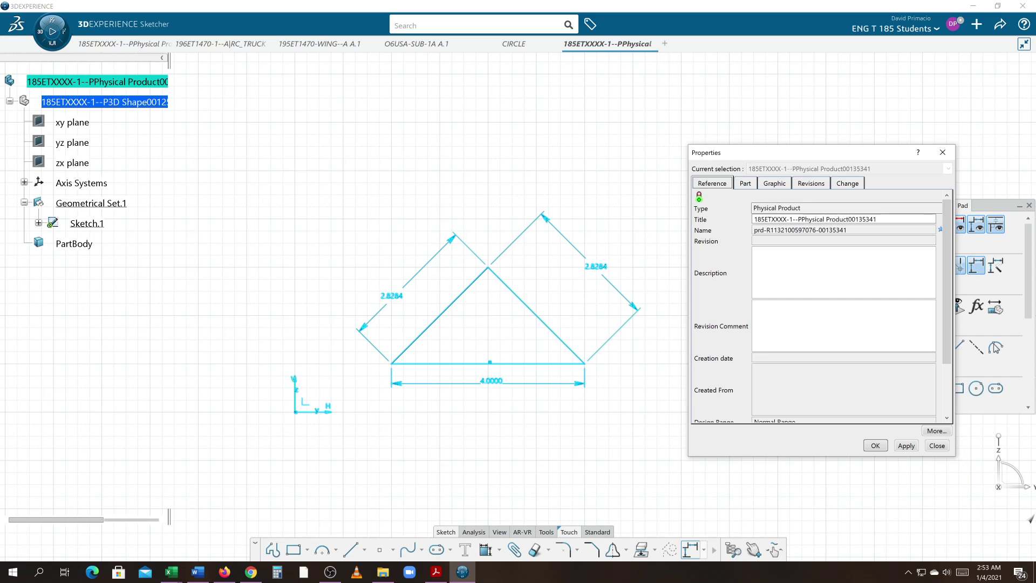
{"action": "left_click", "coordinate": [899, 218]}
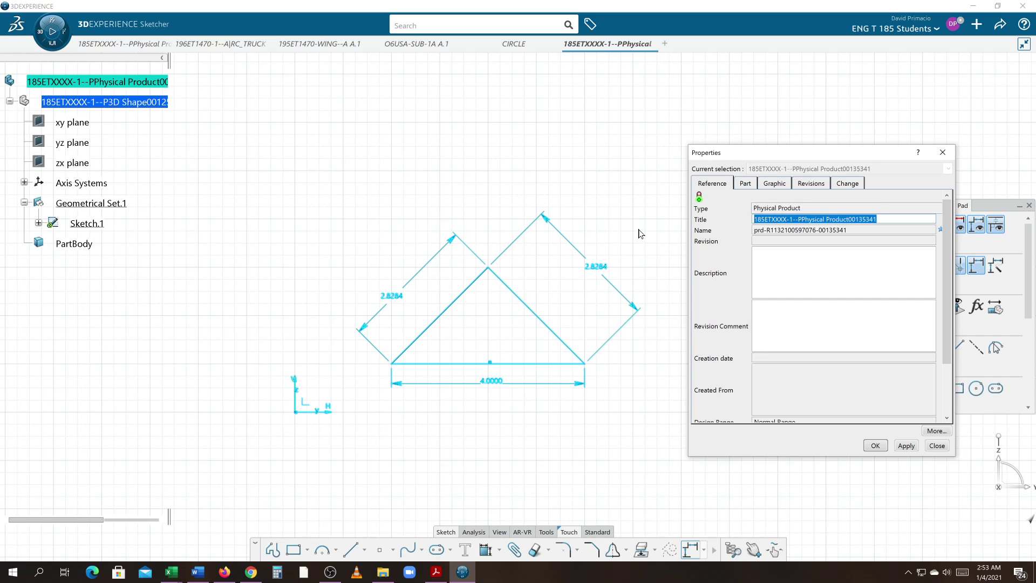
{"action": "type", "text": "Isocelses Triangle"}
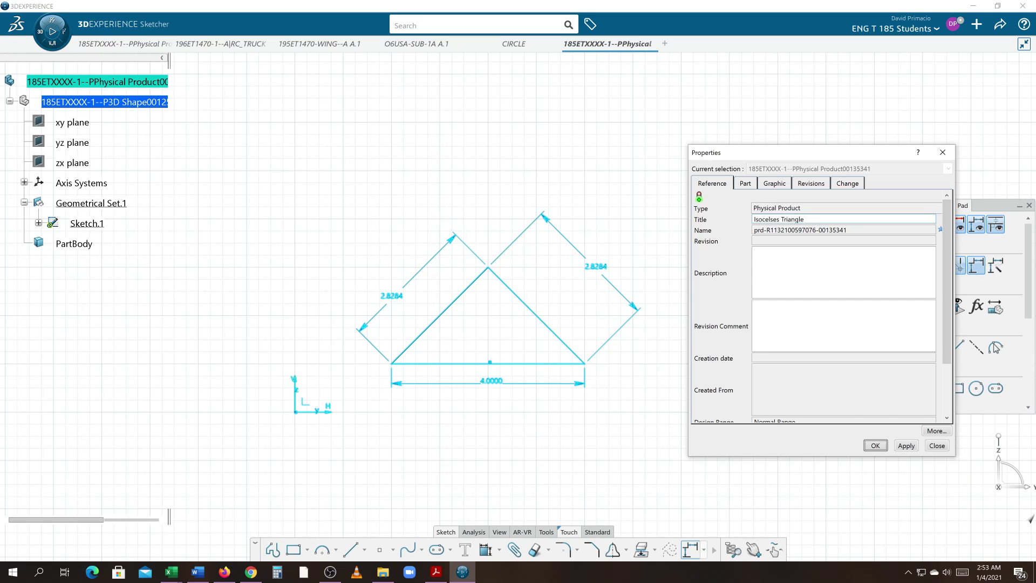
{"action": "key", "text": "Return"}
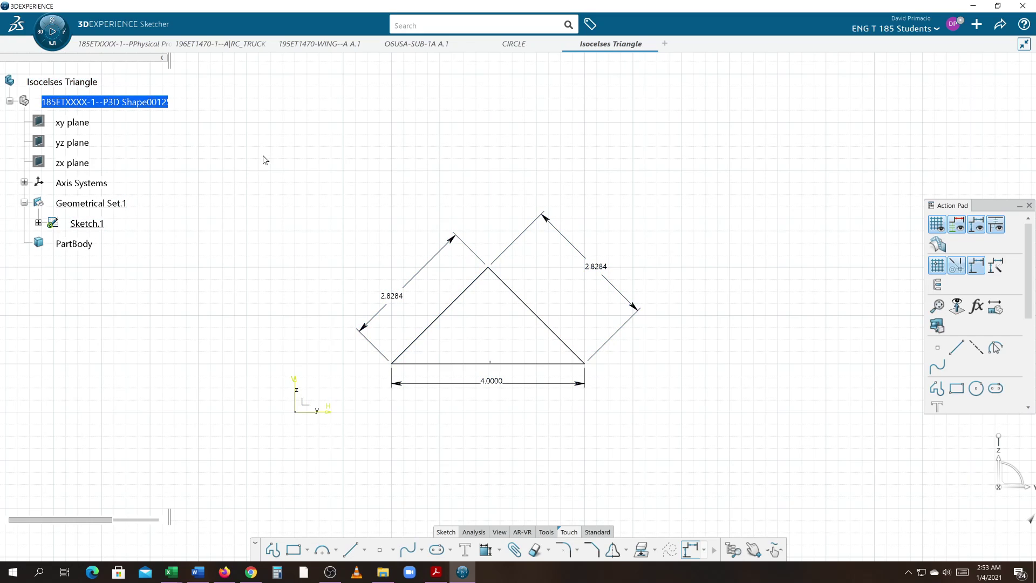
Switch to Word and create a new blank document
{"action": "middle_click_drag", "start_coordinate": [287, 174], "coordinate": [205, 113]}
{"action": "scroll", "coordinate": [480, 366], "scroll_direction": "up", "scroll_amount": 5}
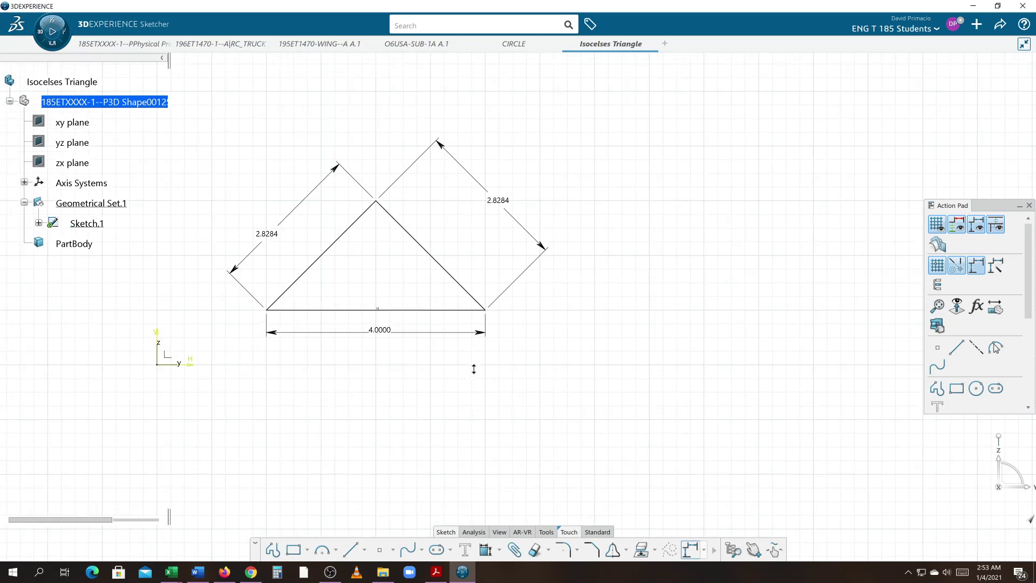
{"action": "middle_click_drag", "start_coordinate": [496, 399], "coordinate": [536, 416]}
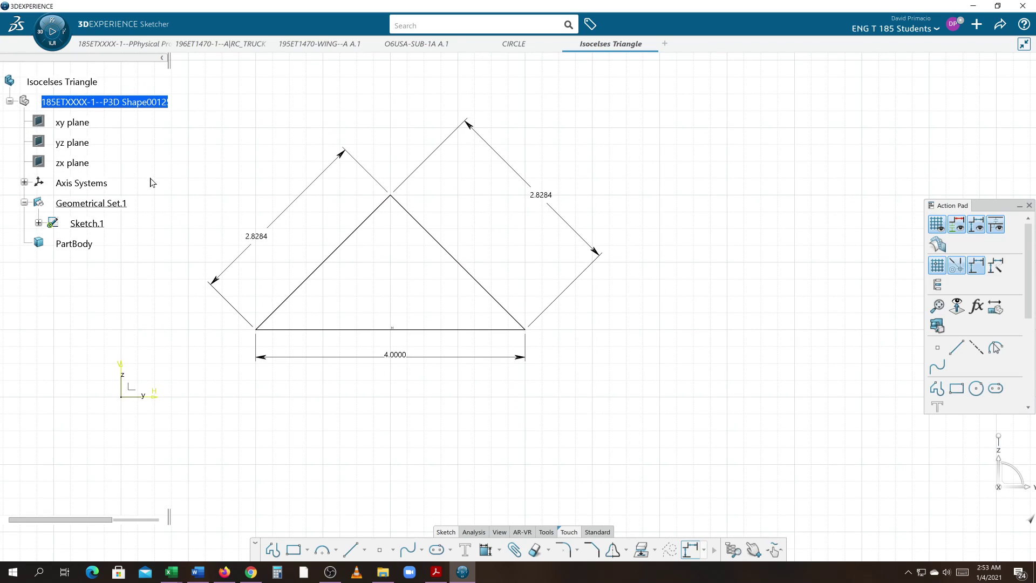
{"action": "right_click", "coordinate": [207, 572]}
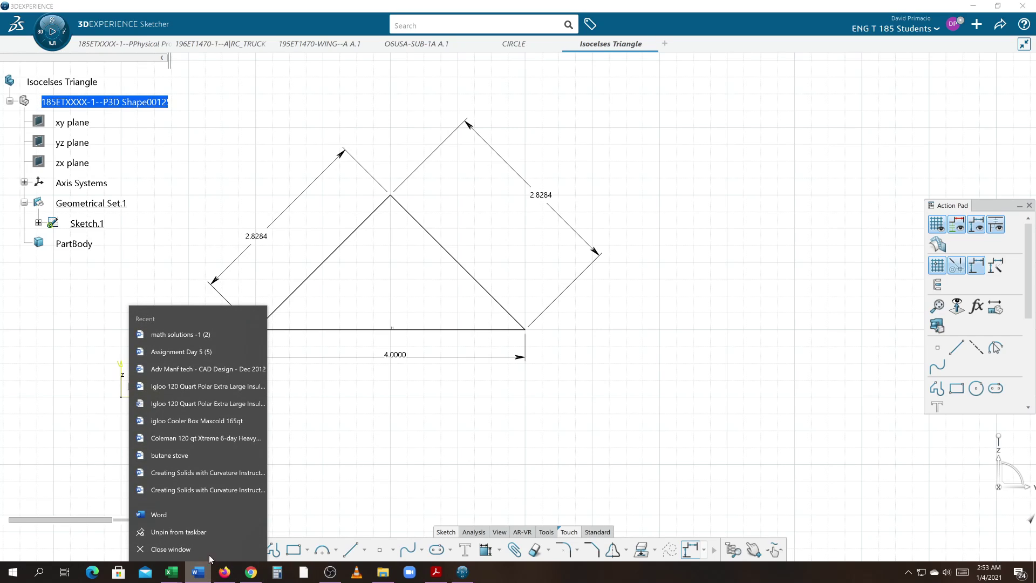
{"action": "left_click", "coordinate": [193, 515]}
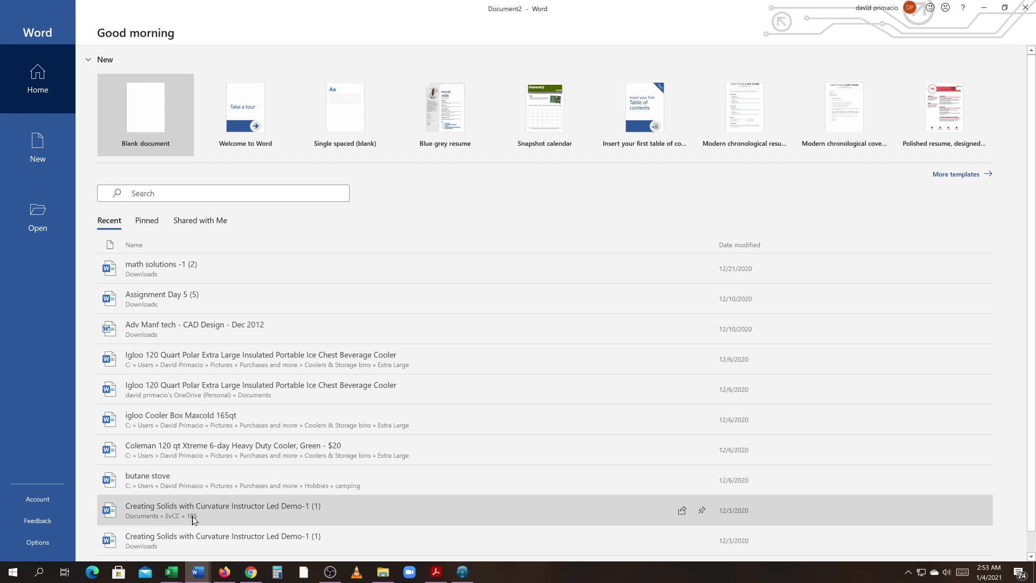
{"action": "left_click", "coordinate": [153, 120]}
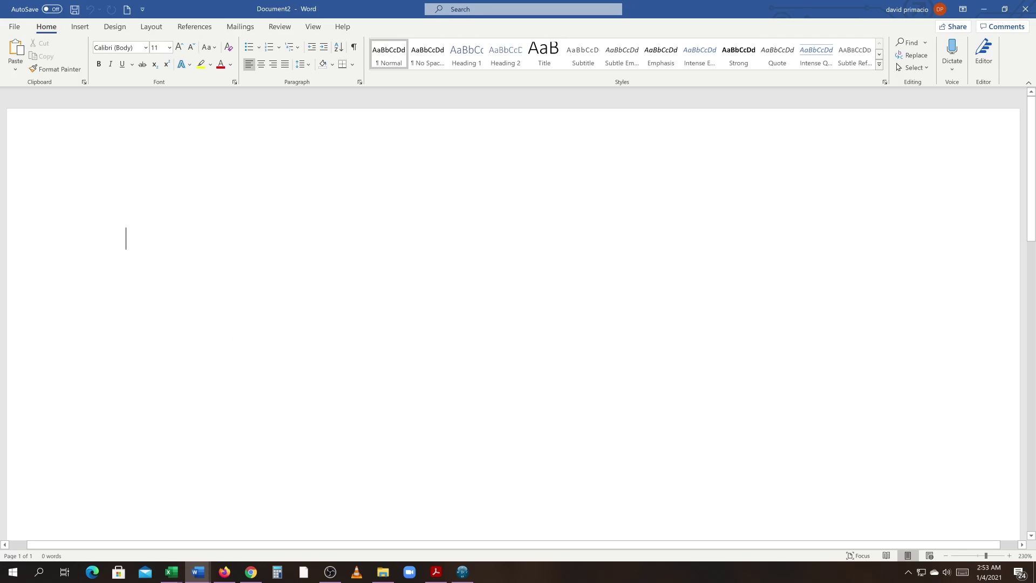
Copy the assignment title "Geometrical Shapes Triangles" from the course page in Chrome and paste it as the heading of the blank Word document
{"action": "left_click", "coordinate": [250, 571]}
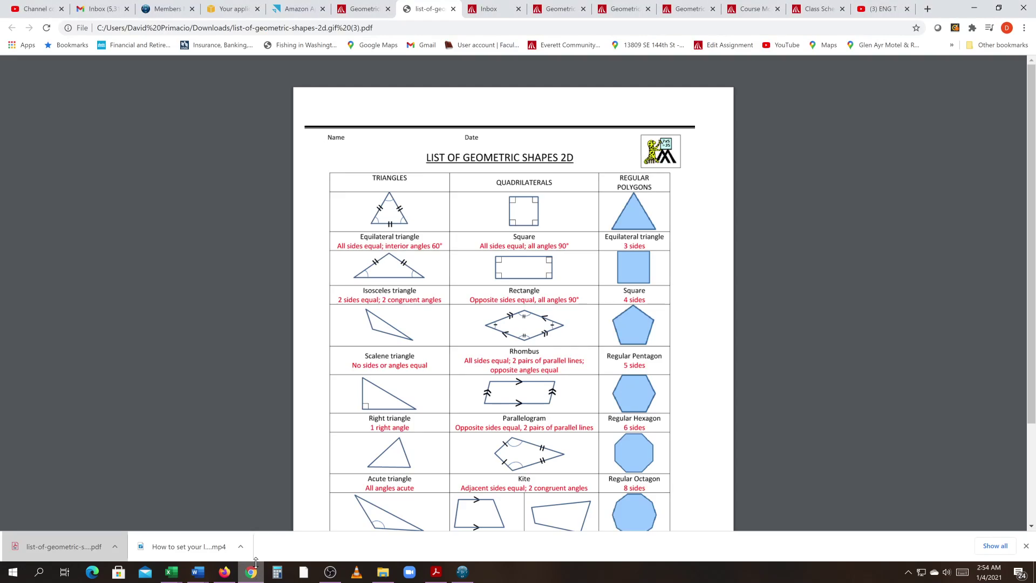
{"action": "left_click", "coordinate": [363, 9]}
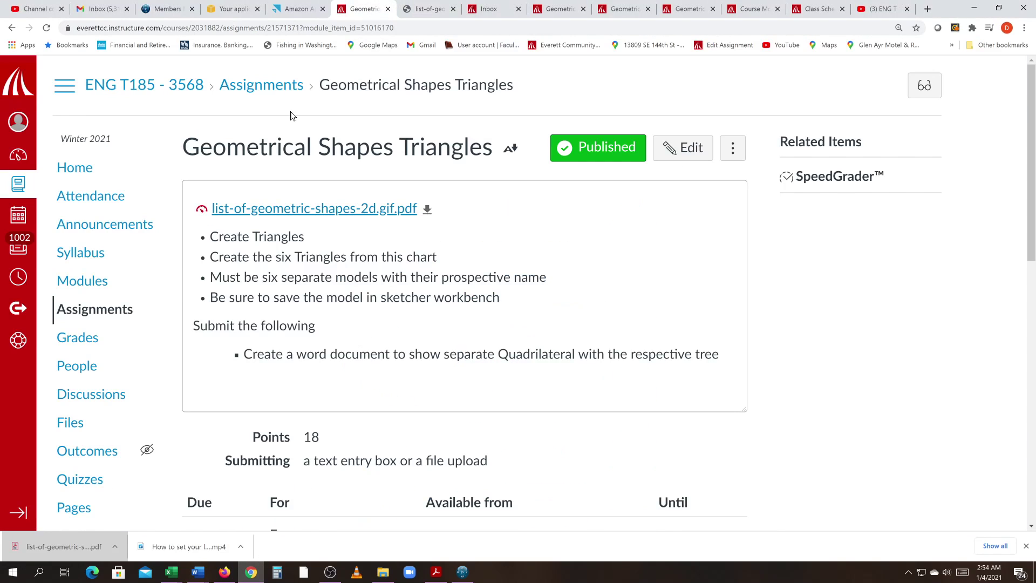
{"action": "left_click_drag", "start_coordinate": [494, 148], "coordinate": [182, 148]}
{"action": "right_click", "coordinate": [194, 156]}
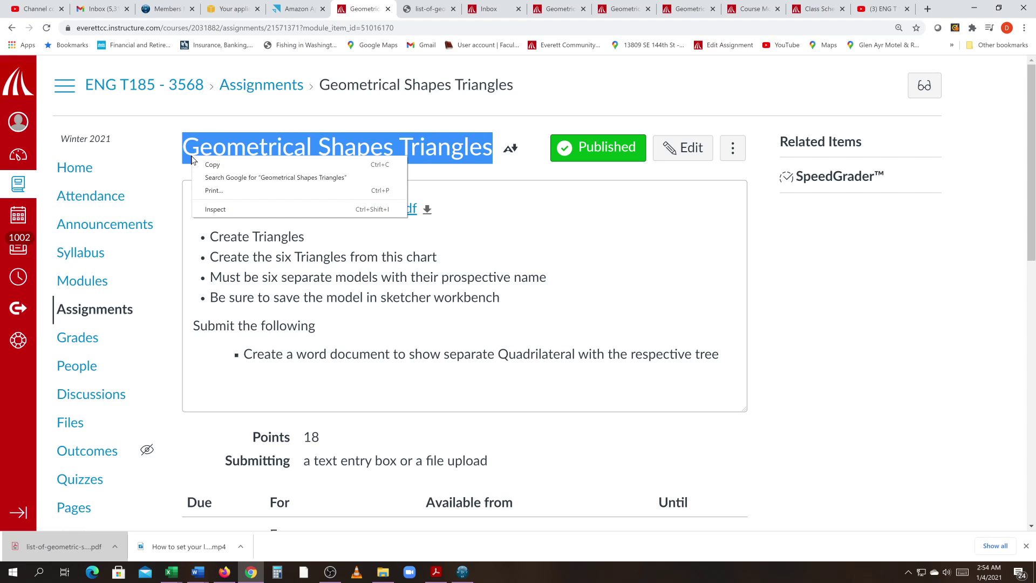
{"action": "left_click", "coordinate": [198, 163]}
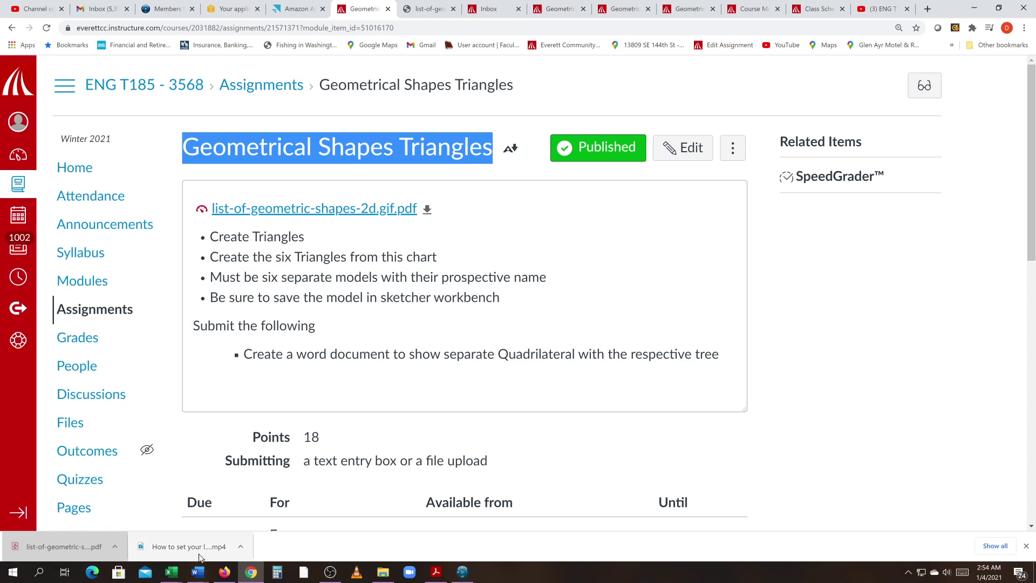
{"action": "left_click", "coordinate": [198, 572]}
{"action": "left_click", "coordinate": [217, 540]}
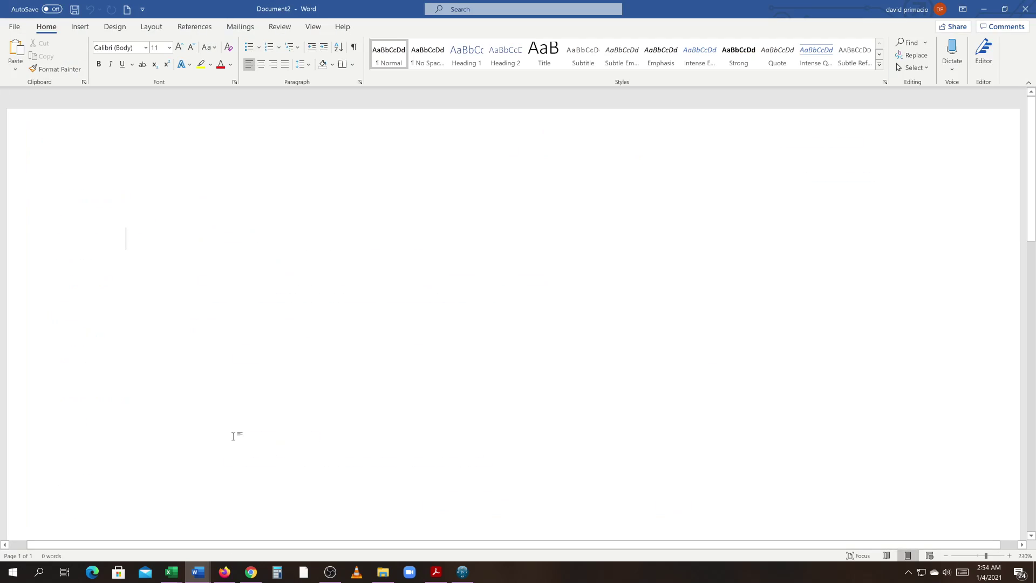
{"action": "key", "text": "ctrl+v"}
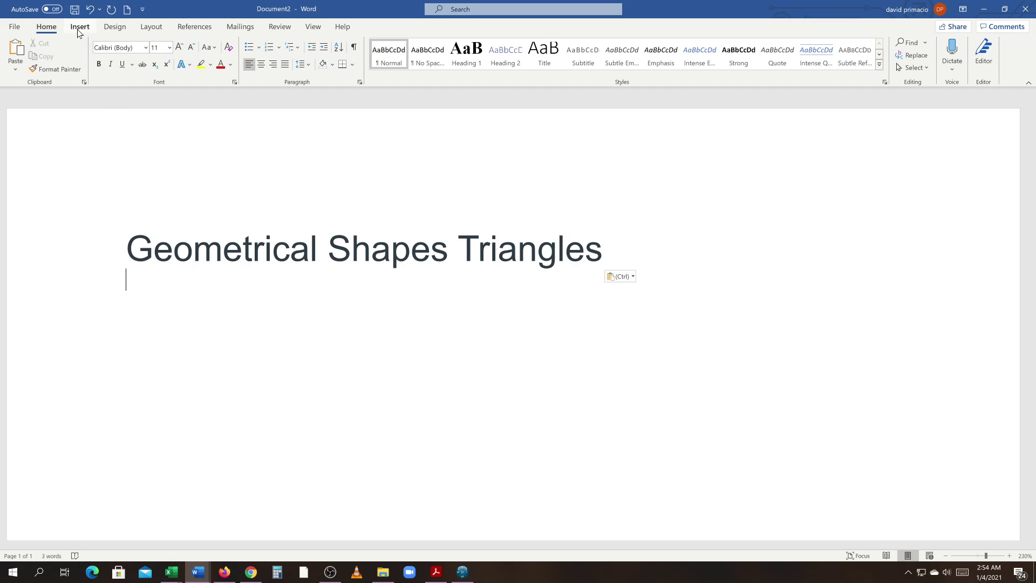
Insert a screenshot of the whole 3DEXPERIENCE window below the heading in the Word document
{"action": "left_click", "coordinate": [463, 571]}
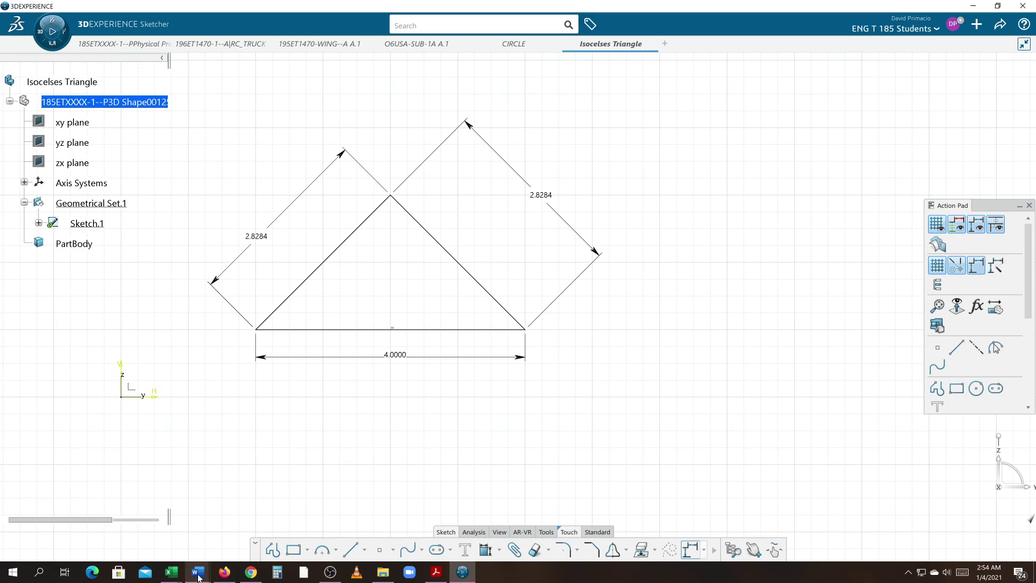
{"action": "mouse_move", "coordinate": [198, 577]}
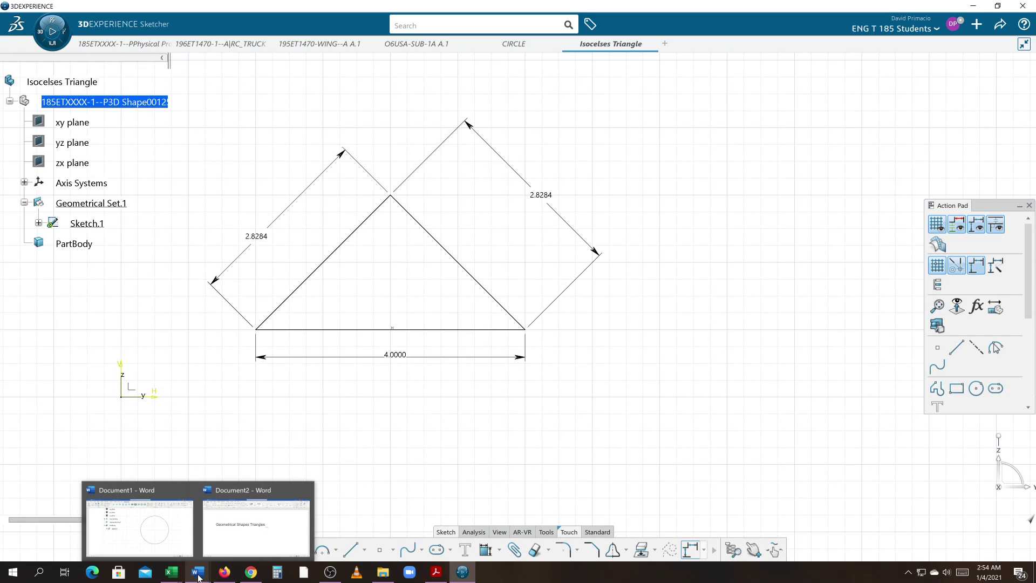
{"action": "left_click", "coordinate": [253, 529]}
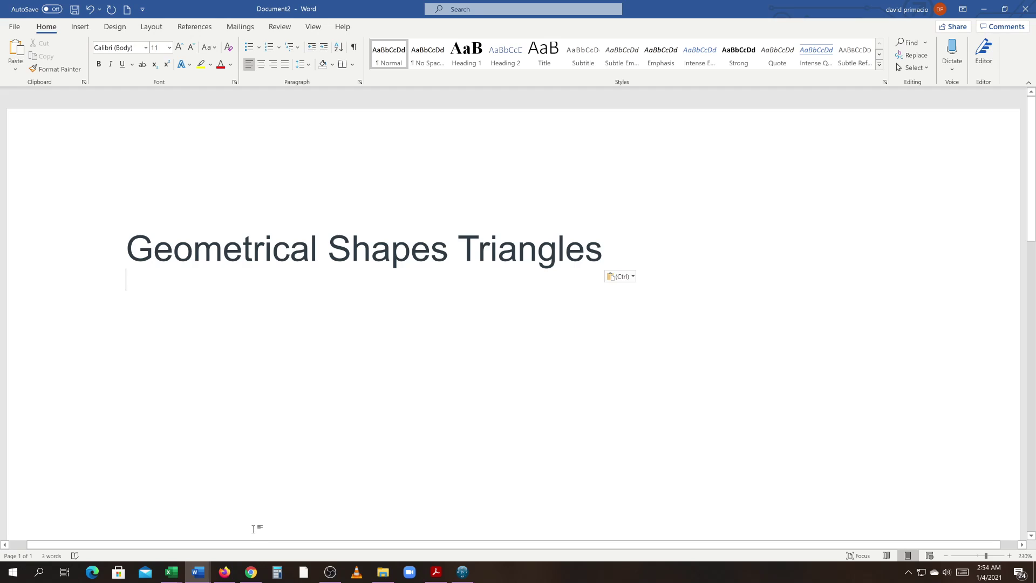
{"action": "left_click", "coordinate": [80, 27]}
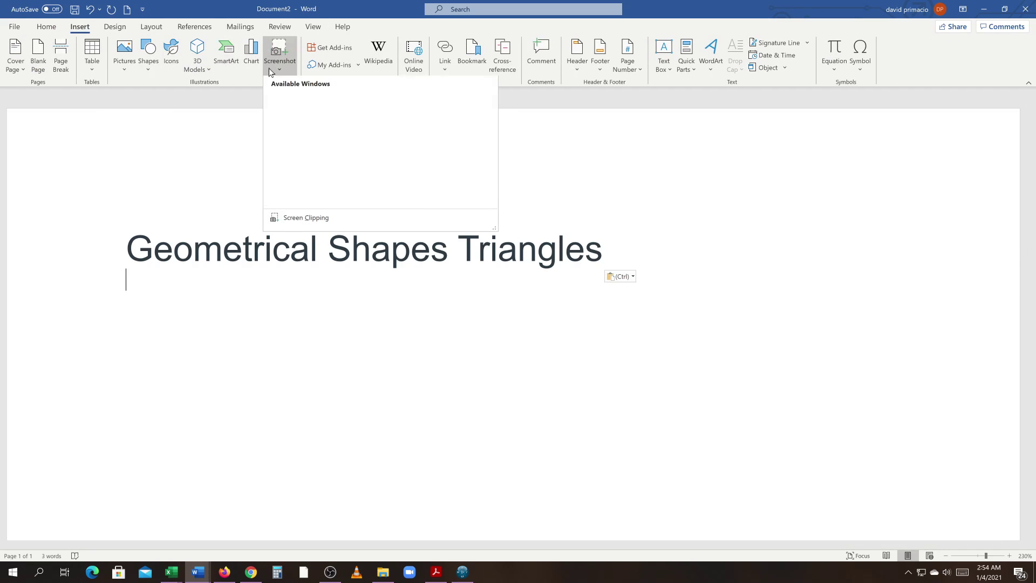
{"action": "left_click", "coordinate": [271, 70]}
{"action": "left_click", "coordinate": [276, 125]}
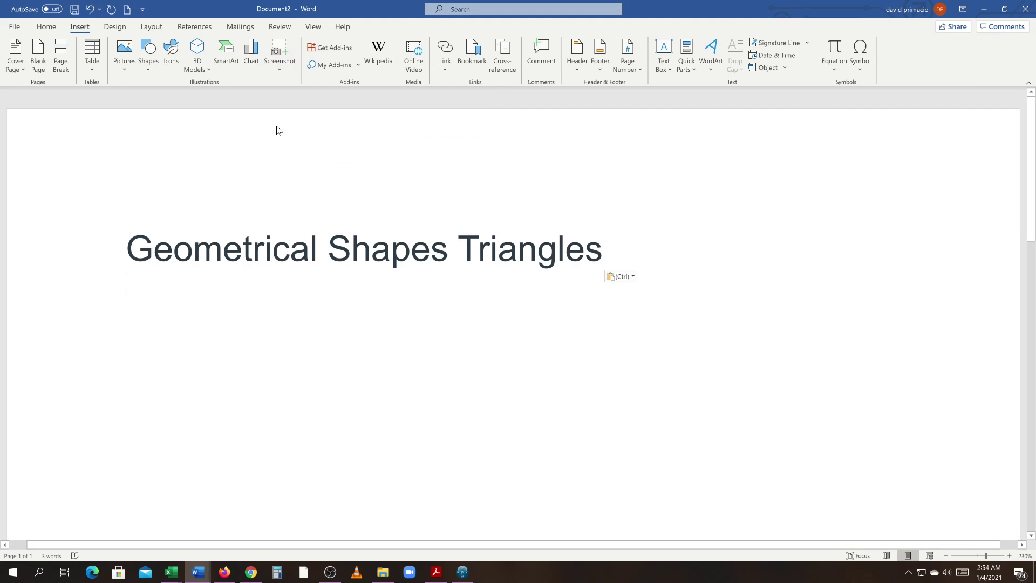
Review the inserted window screenshot and its placement under the heading
{"action": "scroll", "coordinate": [48, 320], "scroll_direction": "down", "scroll_amount": 3}
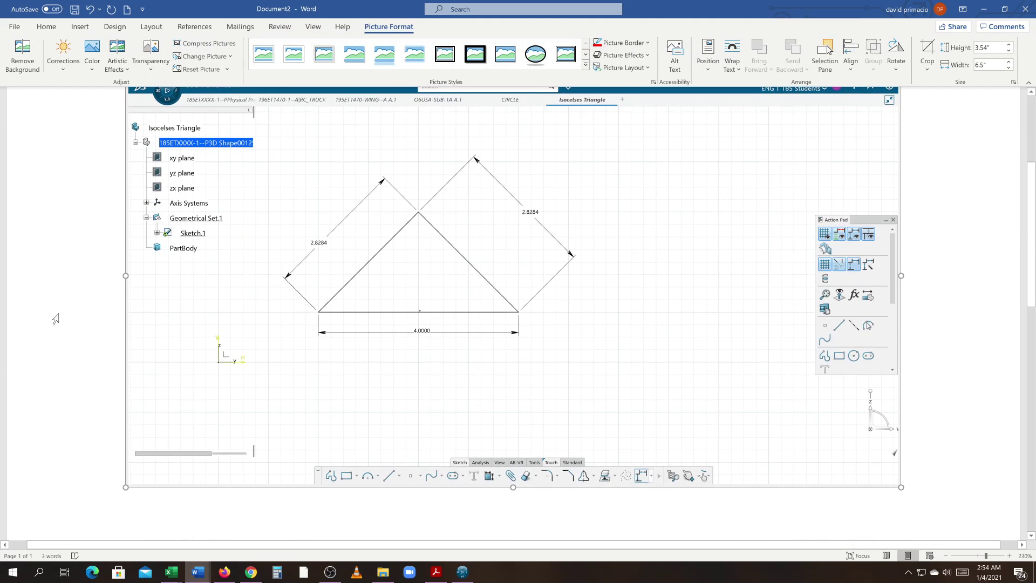
{"action": "scroll", "coordinate": [56, 319], "scroll_direction": "up", "scroll_amount": 3}
{"action": "scroll", "coordinate": [56, 318], "scroll_direction": "down", "scroll_amount": 3}
{"action": "scroll", "coordinate": [56, 319], "scroll_direction": "up", "scroll_amount": 3}
{"action": "scroll", "coordinate": [56, 318], "scroll_direction": "down", "scroll_amount": 3}
{"action": "scroll", "coordinate": [56, 319], "scroll_direction": "up", "scroll_amount": 3}
{"action": "scroll", "coordinate": [55, 319], "scroll_direction": "down", "scroll_amount": 3}
{"action": "scroll", "coordinate": [55, 319], "scroll_direction": "up", "scroll_amount": 3}
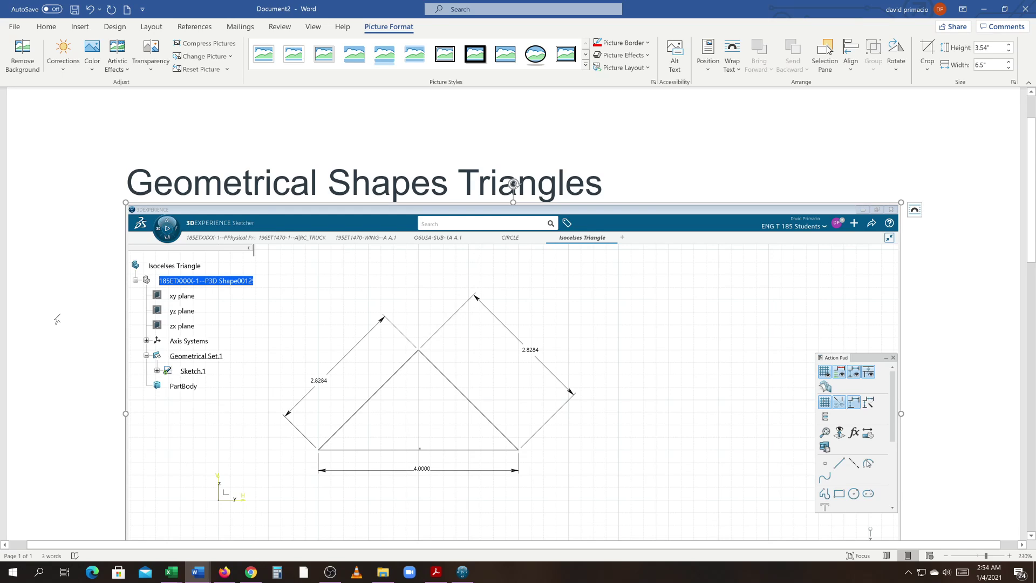
Replace the selected picture with a screen clipping of the 3DEXPERIENCE window that covers the specification tree and the dimensioned triangle
{"action": "left_click", "coordinate": [80, 27]}
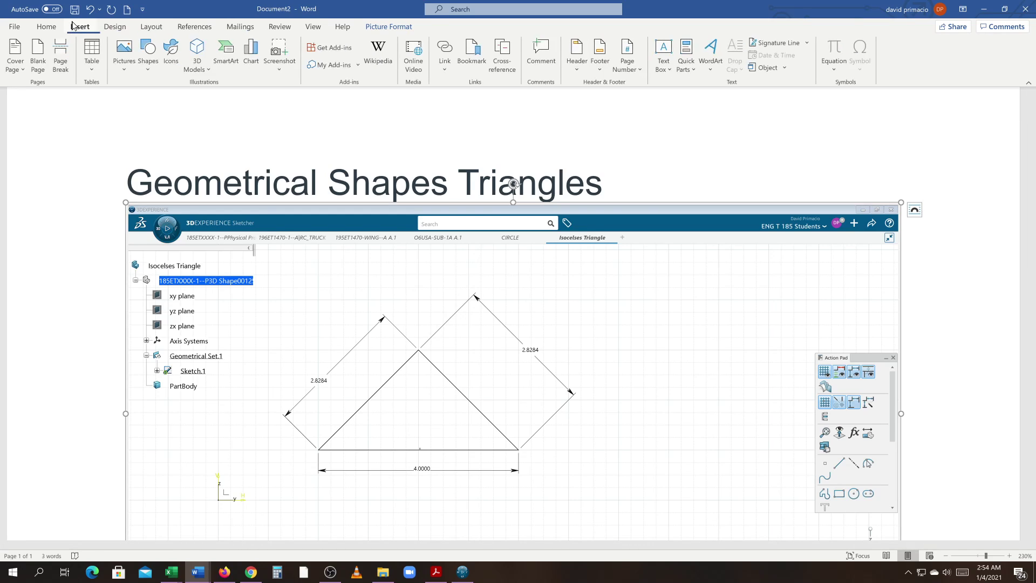
{"action": "left_click", "coordinate": [274, 70]}
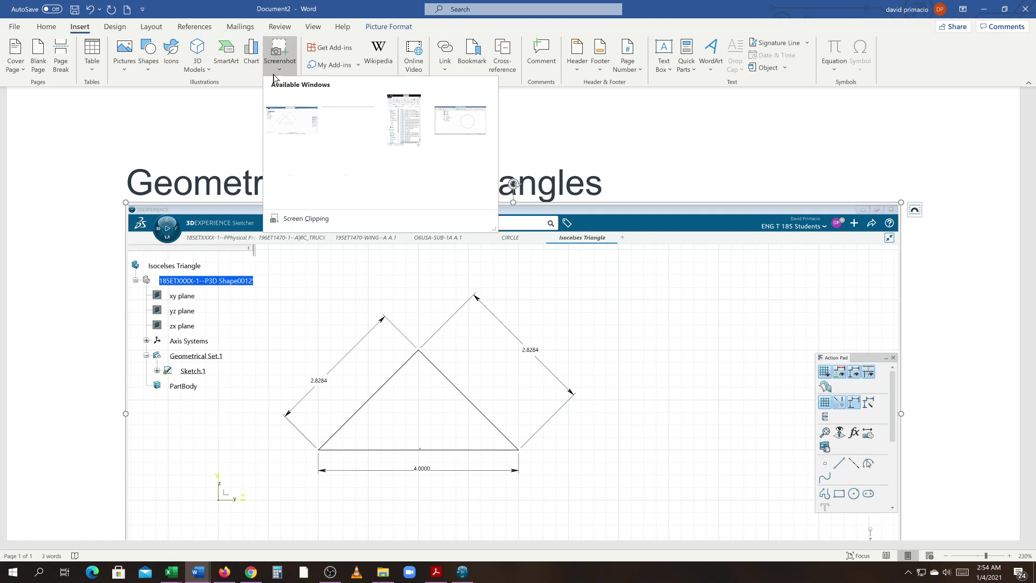
{"action": "left_click", "coordinate": [287, 219]}
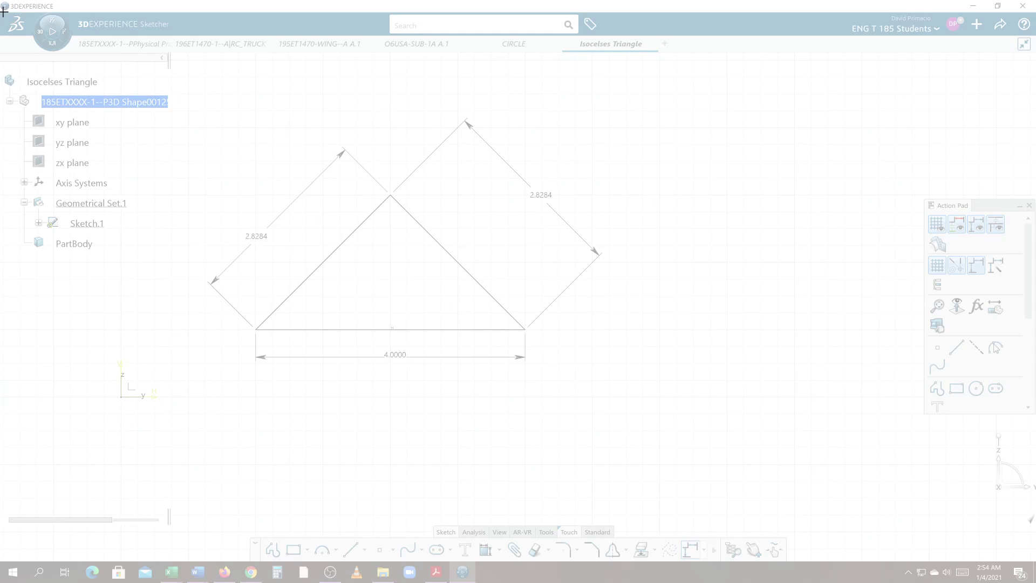
{"action": "left_click_drag", "start_coordinate": [3, 11], "coordinate": [608, 462]}
{"action": "scroll", "coordinate": [368, 429], "scroll_direction": "down", "scroll_amount": 6}
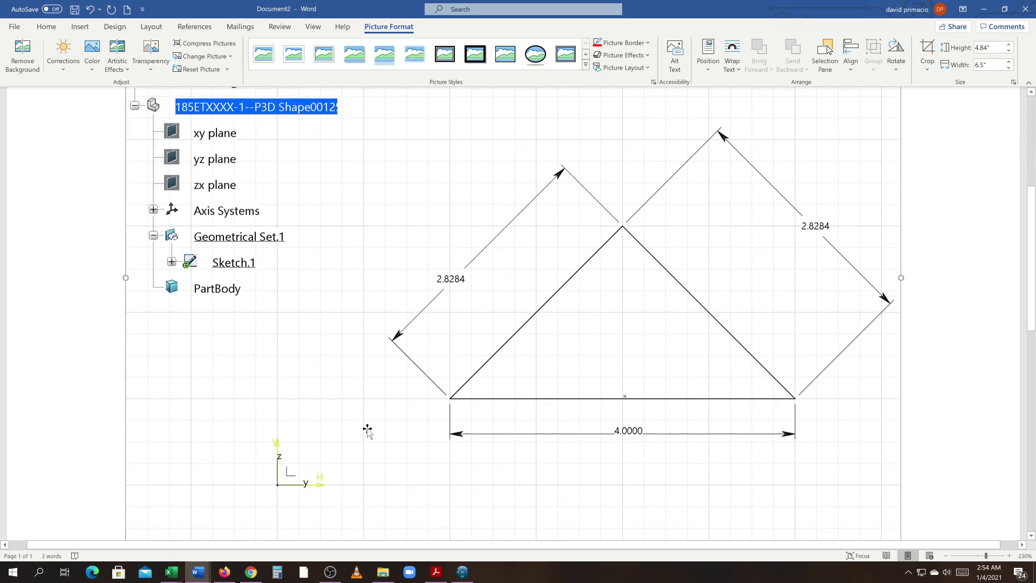
{"action": "scroll", "coordinate": [368, 430], "scroll_direction": "up", "scroll_amount": 8}
{"action": "scroll", "coordinate": [368, 430], "scroll_direction": "down", "scroll_amount": 4}
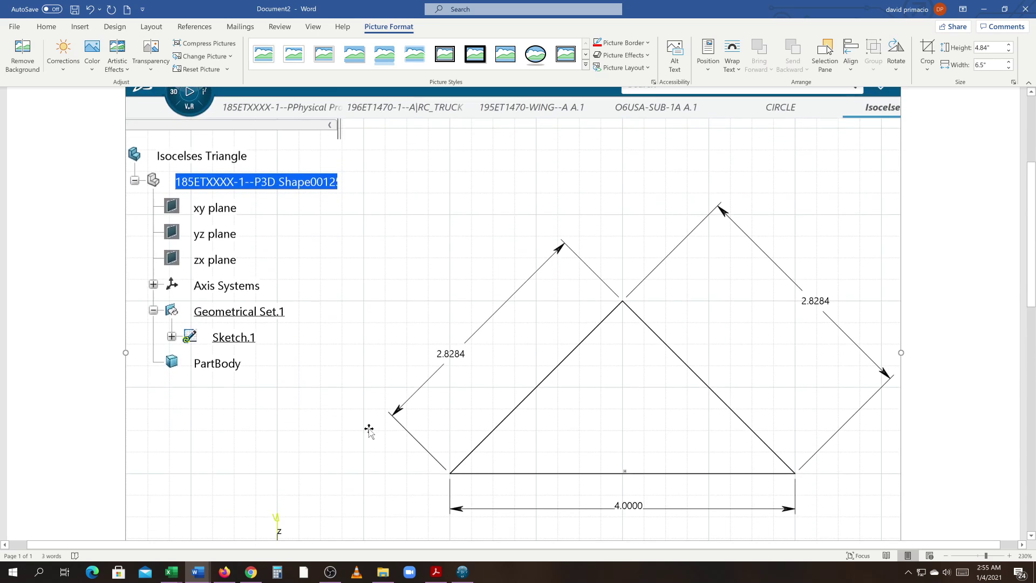
{"action": "scroll", "coordinate": [369, 429], "scroll_direction": "down", "scroll_amount": 4}
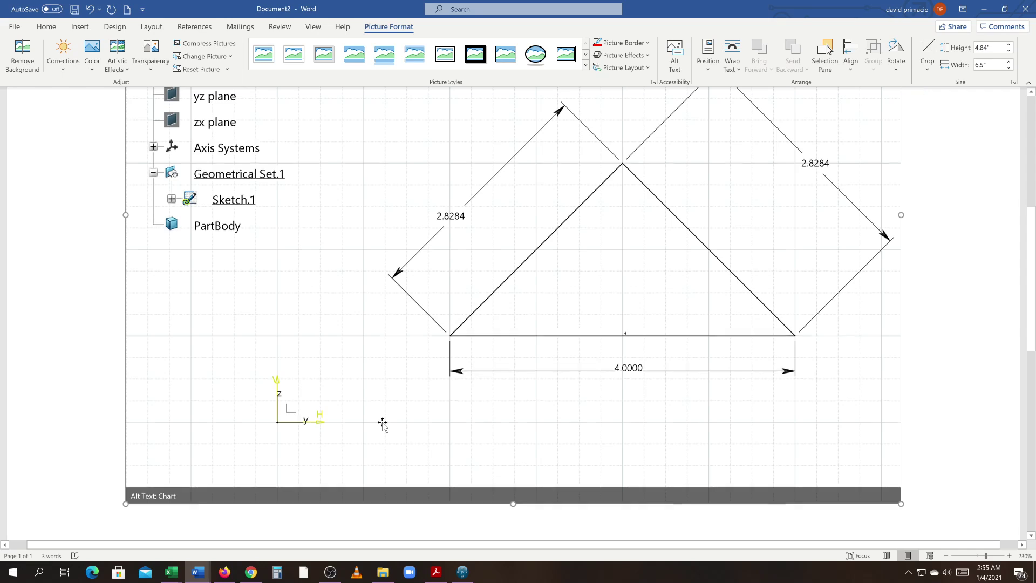
{"action": "scroll", "coordinate": [381, 421], "scroll_direction": "up", "scroll_amount": 4}
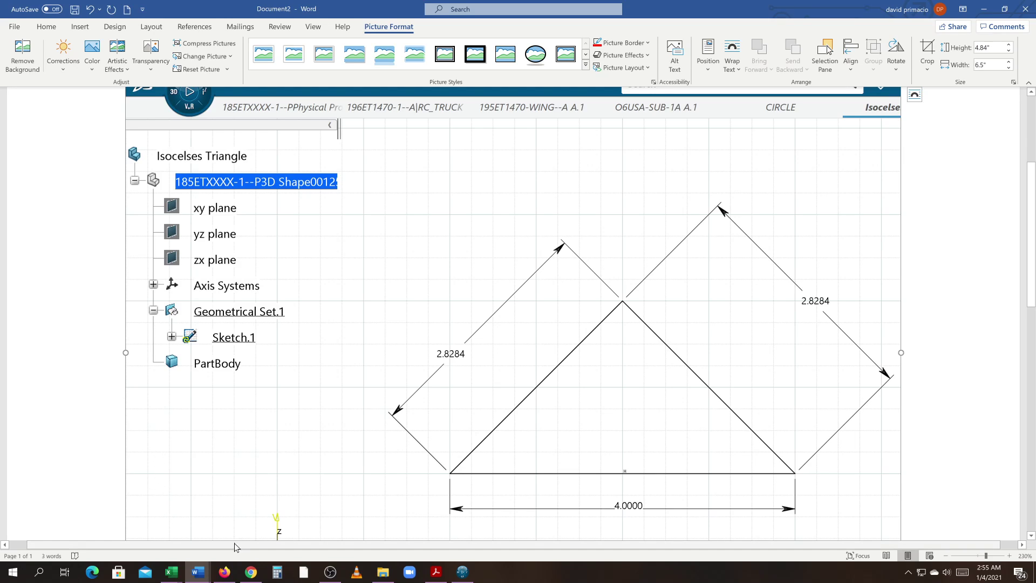
Switch back to 3DEXPERIENCE and create a new part with Part Design in a new tab
{"action": "left_click", "coordinate": [462, 571]}
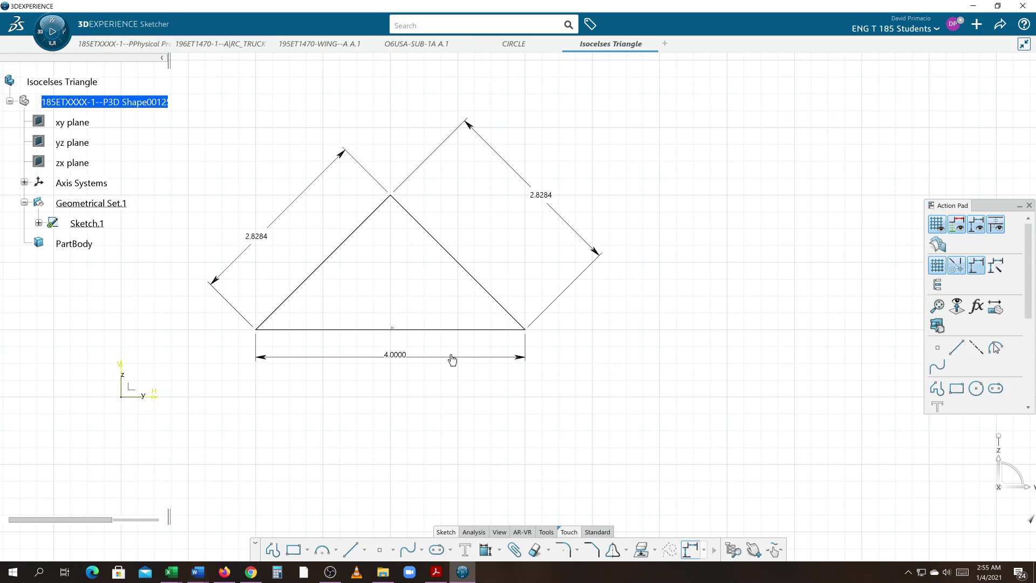
{"action": "left_click", "coordinate": [665, 45]}
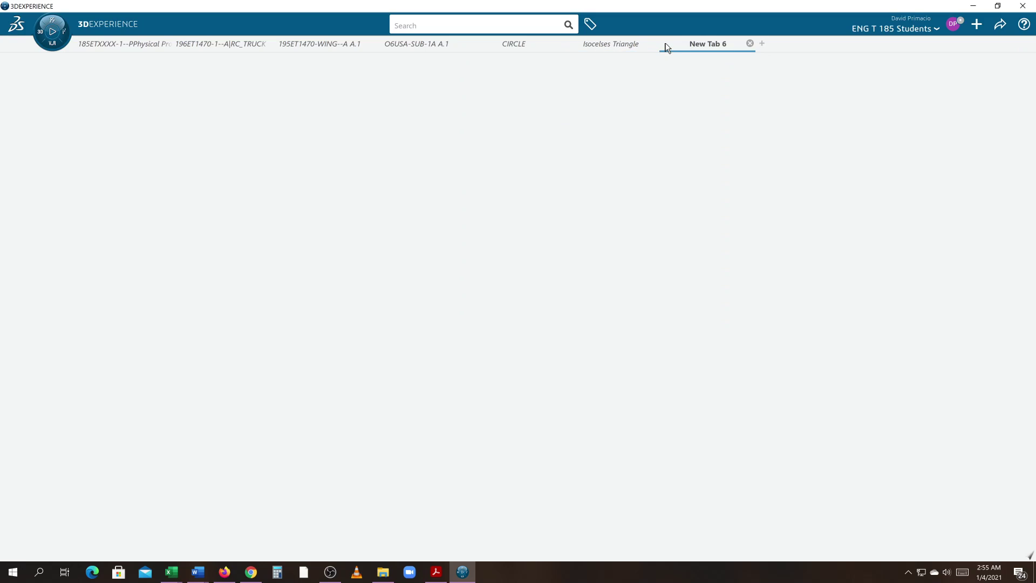
{"action": "left_click", "coordinate": [38, 34]}
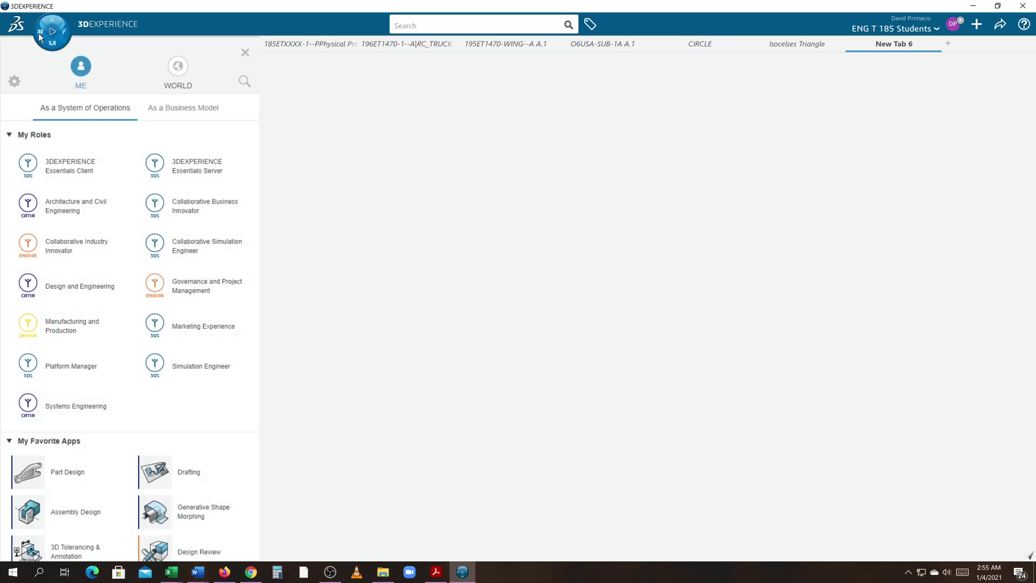
{"action": "left_click", "coordinate": [43, 491]}
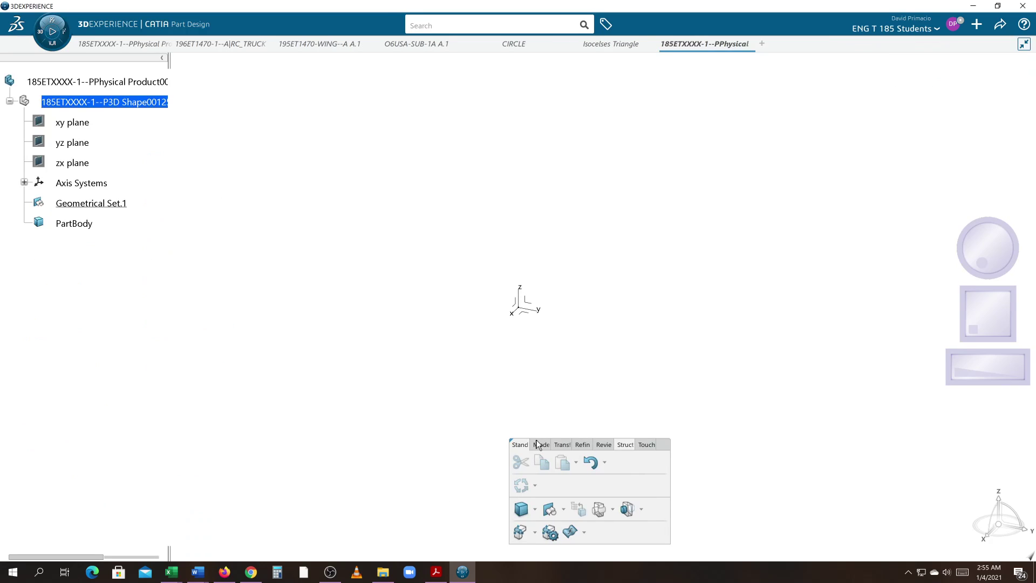
{"action": "left_click", "coordinate": [520, 509]}
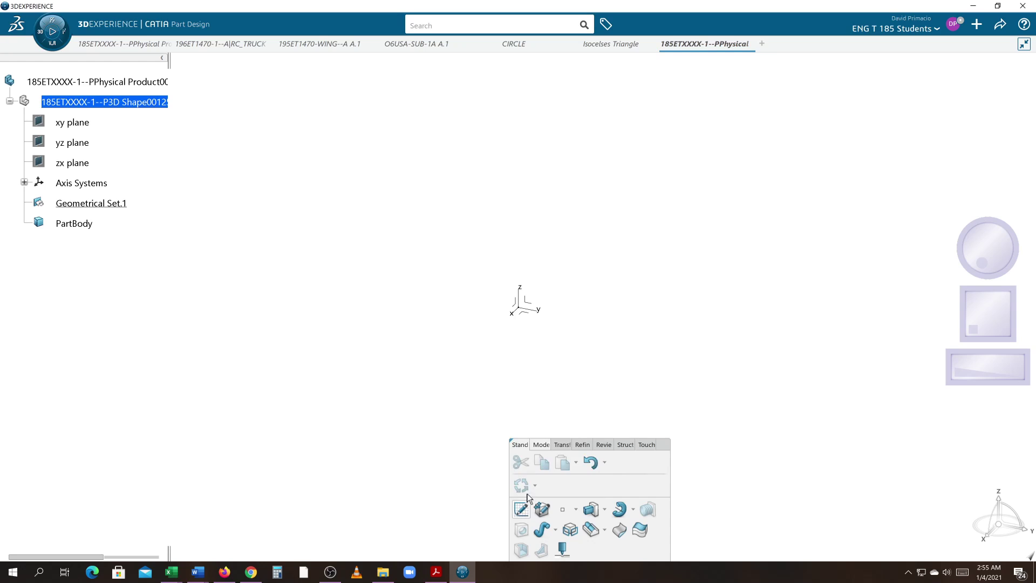
{"action": "left_click", "coordinate": [534, 306]}
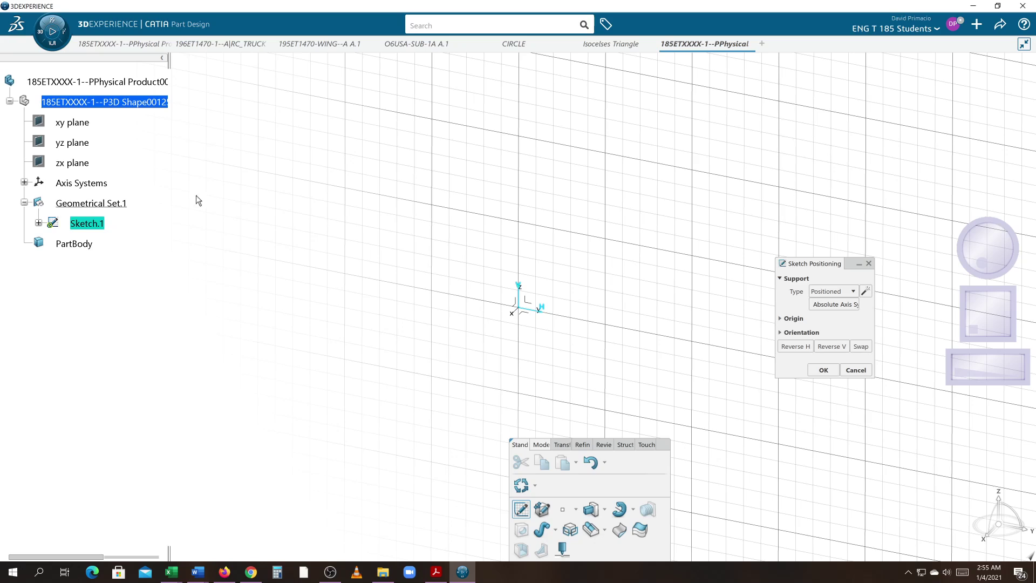
{"action": "left_click", "coordinate": [856, 371]}
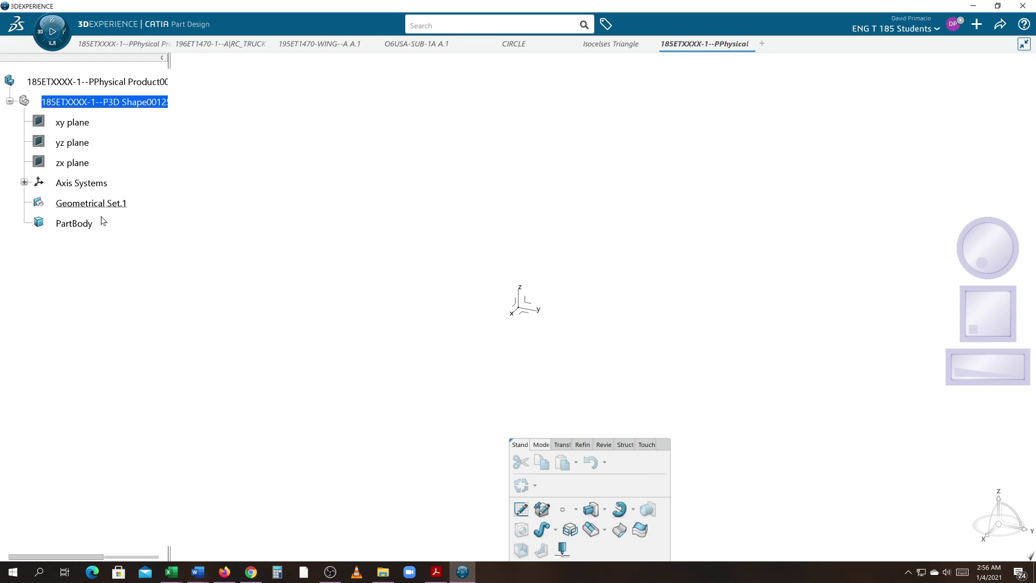
Define PartBody as the in-work object and start a positioned sketch in it on the yz plane of the absolute axis system
{"action": "right_click", "coordinate": [75, 225]}
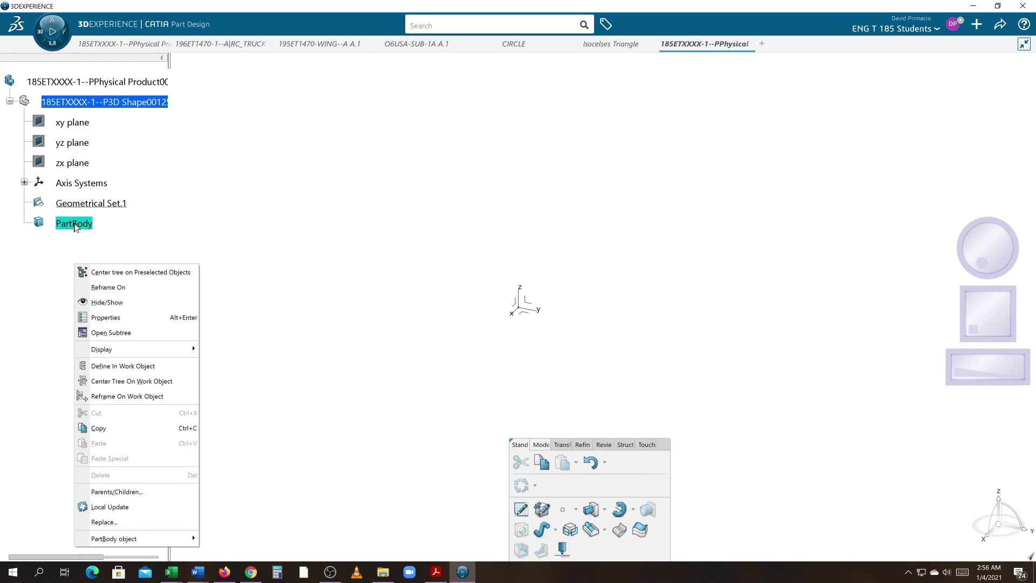
{"action": "left_click", "coordinate": [170, 368]}
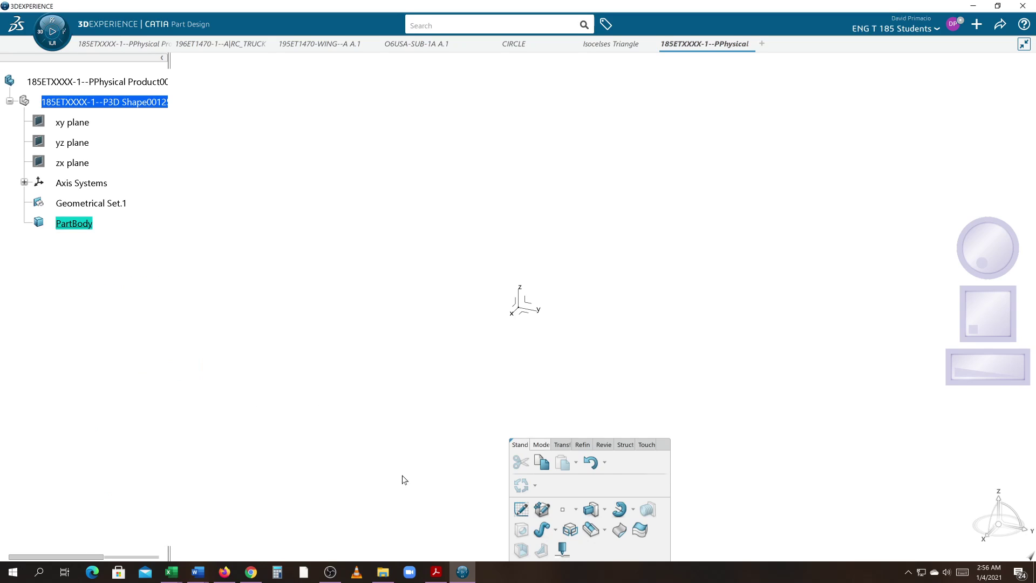
{"action": "left_click", "coordinate": [521, 514]}
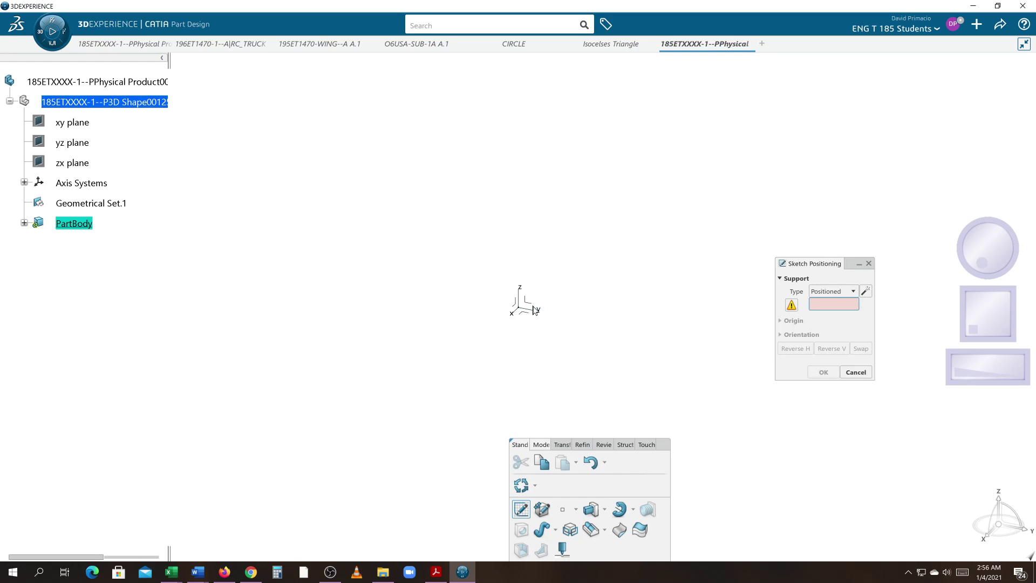
{"action": "left_click", "coordinate": [532, 308]}
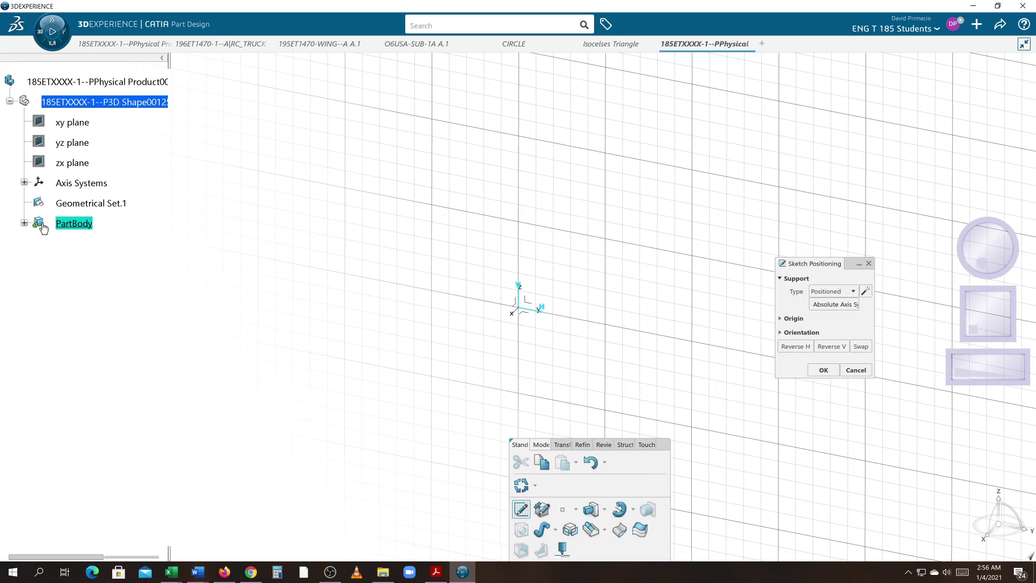
{"action": "left_click", "coordinate": [25, 223]}
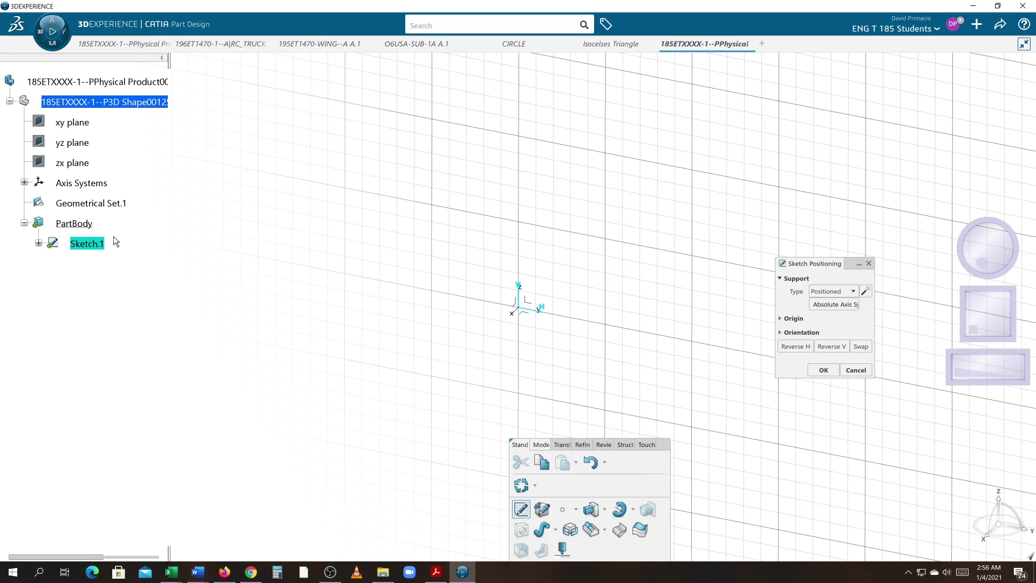
{"action": "left_click", "coordinate": [823, 370]}
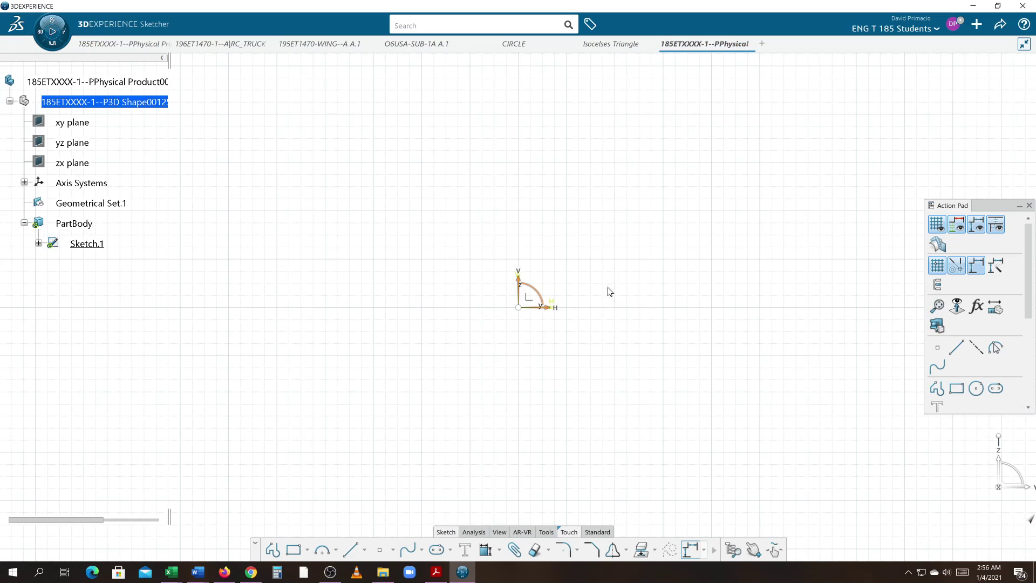
Sketch a closed triangle from three lines, with a horizontal base about 5 in long and an apex about 2 in above its middle
{"action": "mouse_move", "coordinate": [613, 261]}
{"action": "middle_mouse_down"}
{"action": "mouse_move", "coordinate": [411, 393]}
{"action": "mouse_move", "coordinate": [284, 429]}
{"action": "mouse_move", "coordinate": [293, 403]}
{"action": "middle_mouse_up"}
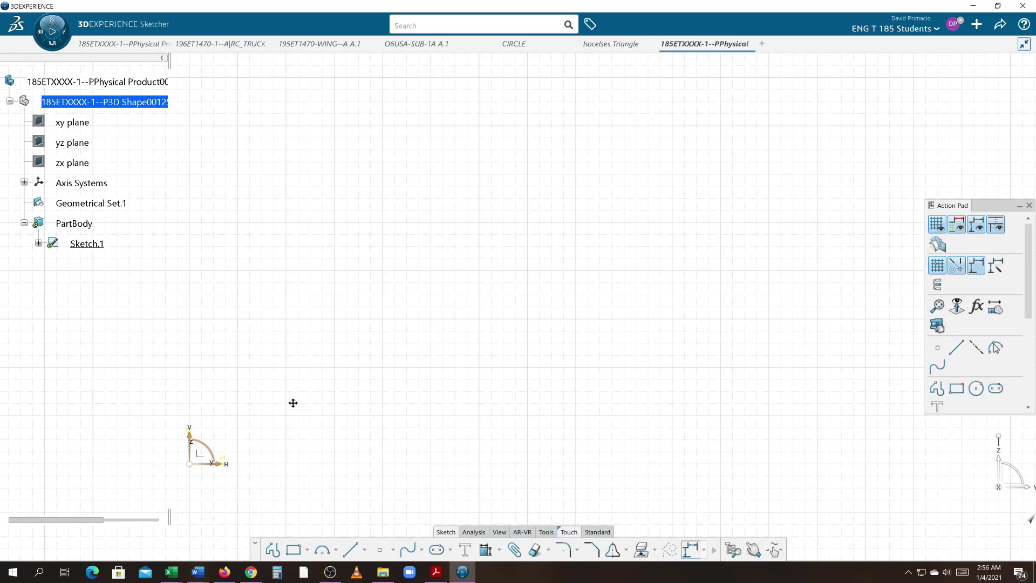
{"action": "left_click", "coordinate": [351, 550]}
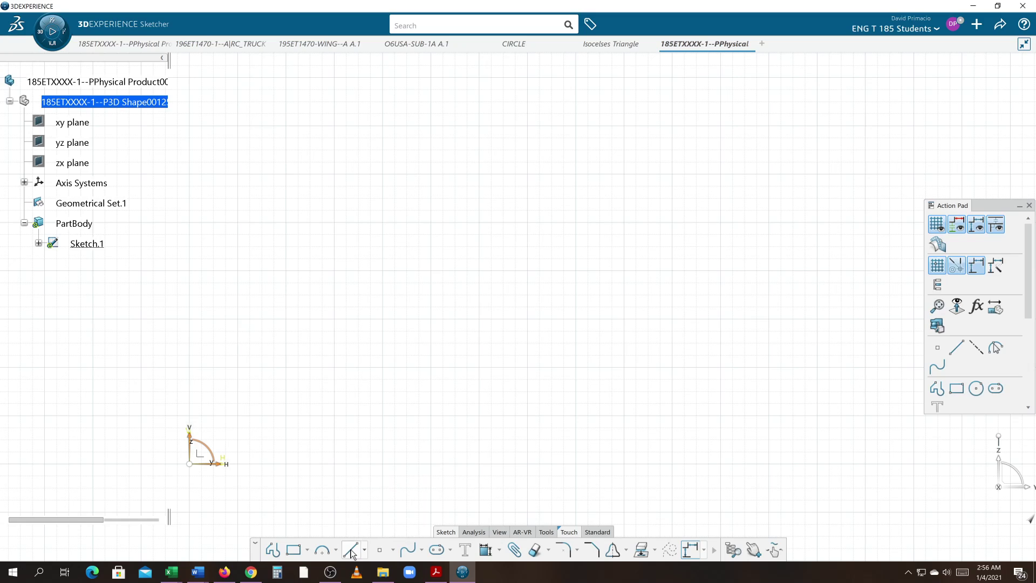
{"action": "left_click", "coordinate": [382, 367]}
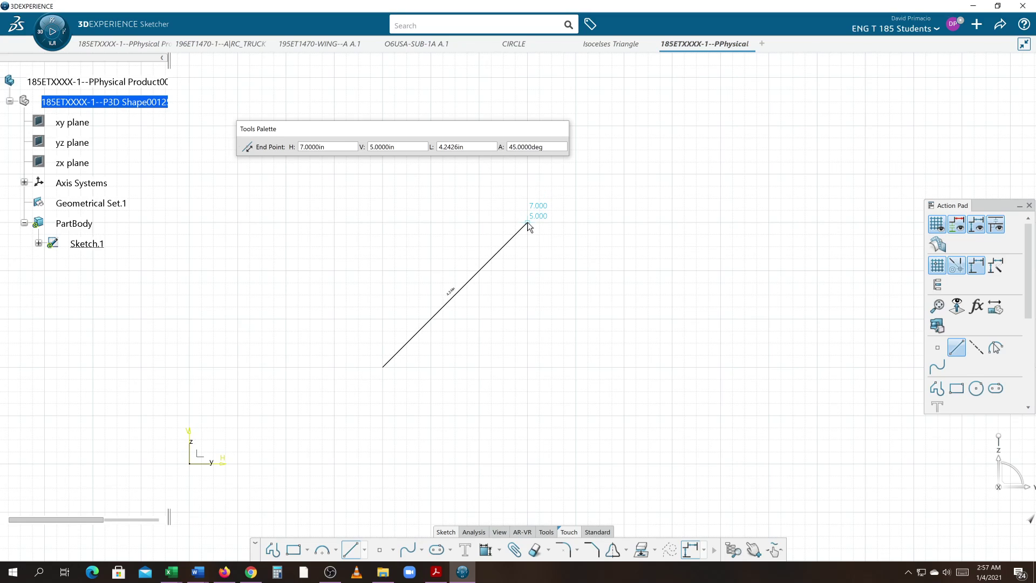
{"action": "left_click", "coordinate": [502, 273]}
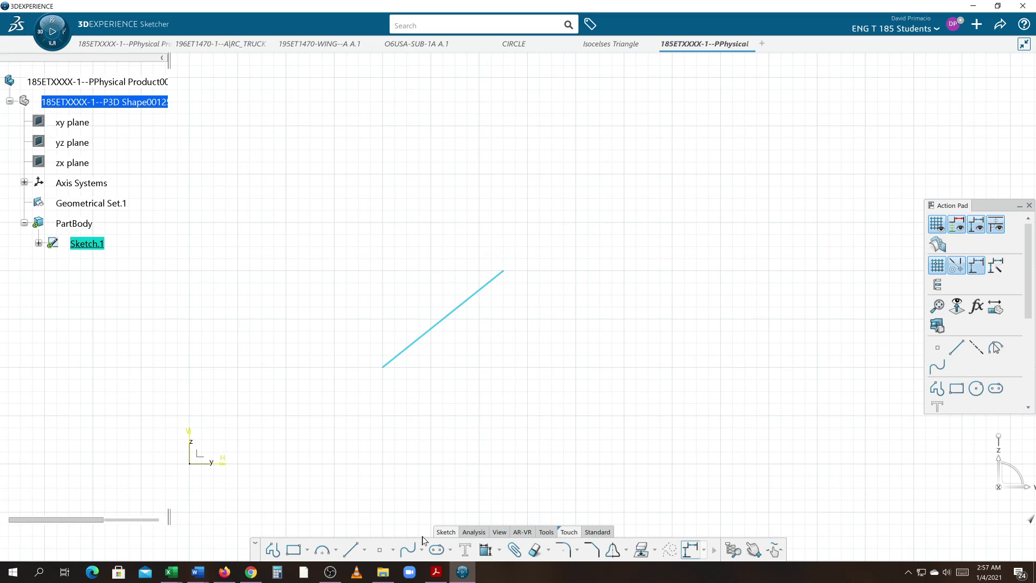
{"action": "left_click", "coordinate": [351, 549]}
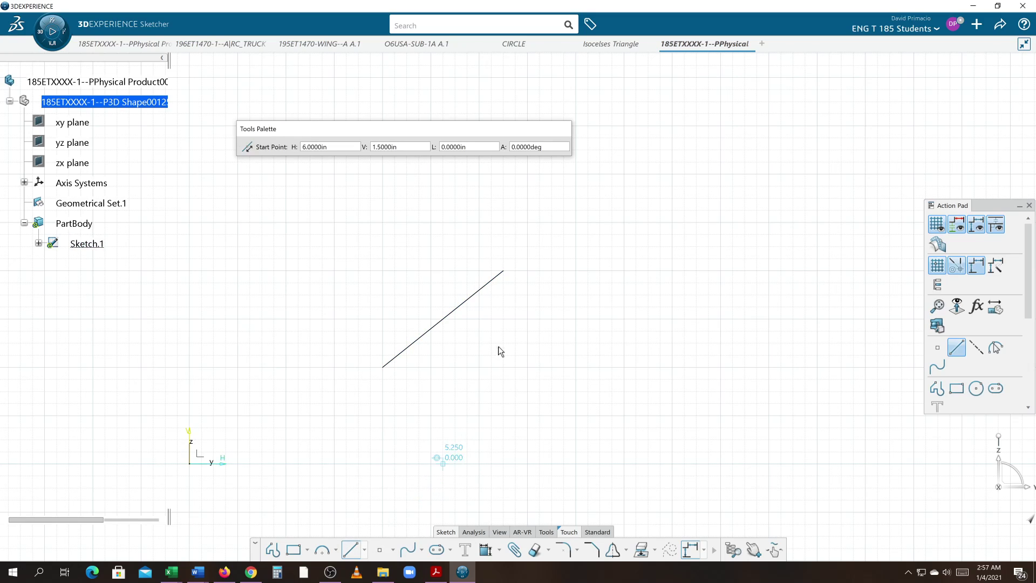
{"action": "left_click", "coordinate": [504, 271]}
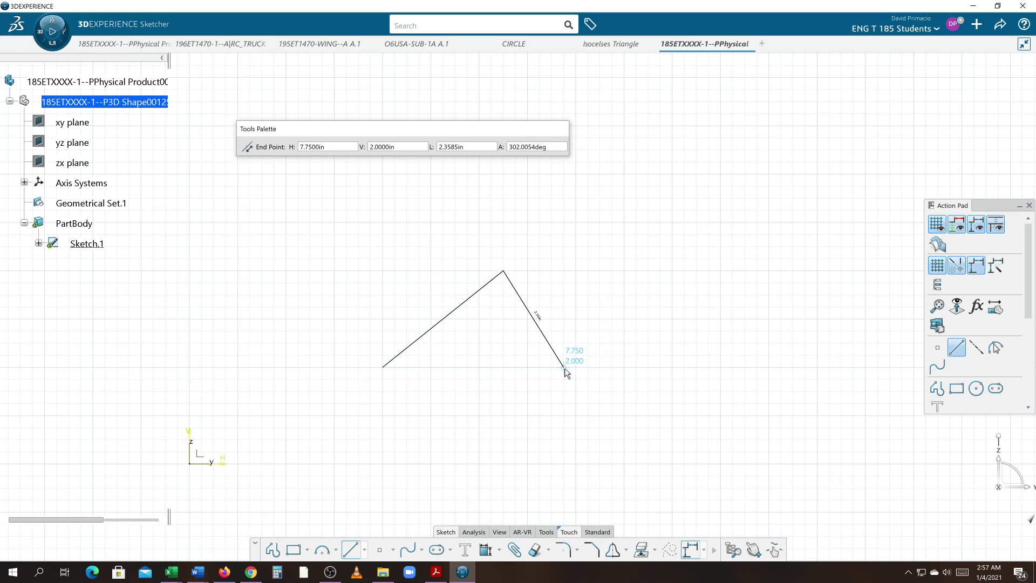
{"action": "left_click", "coordinate": [623, 368]}
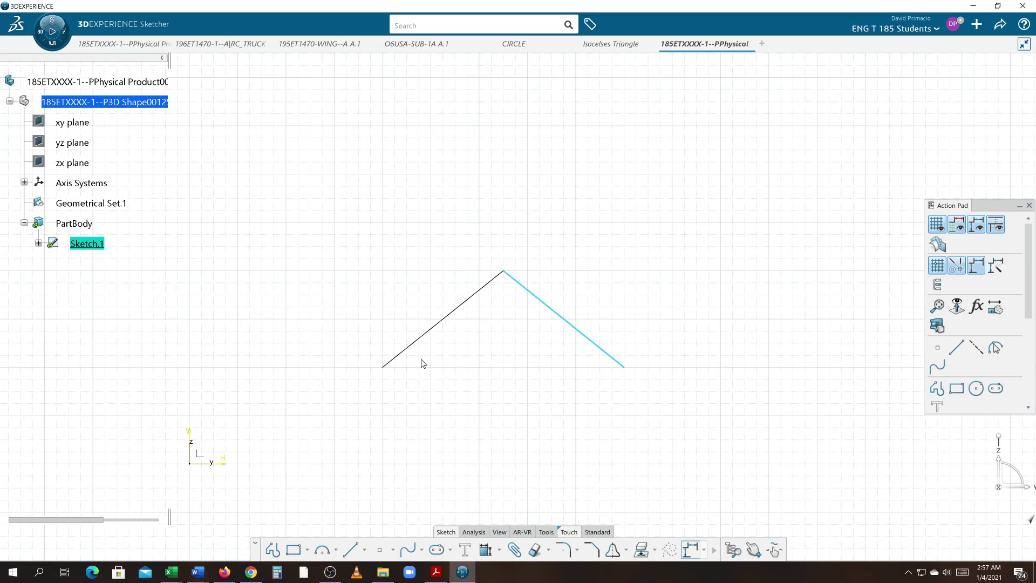
{"action": "left_click", "coordinate": [354, 550]}
{"action": "left_click", "coordinate": [624, 369]}
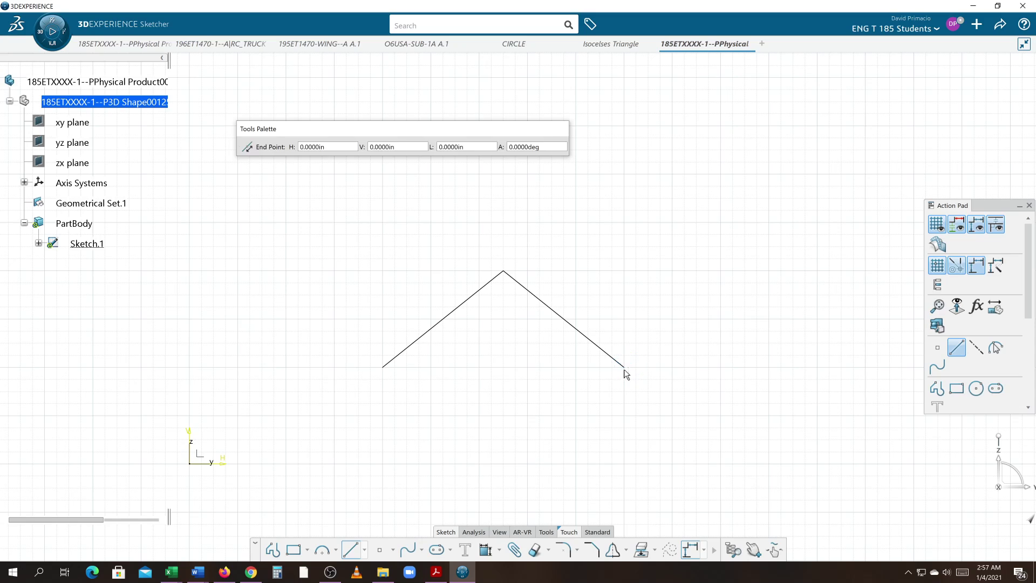
{"action": "left_click", "coordinate": [383, 367]}
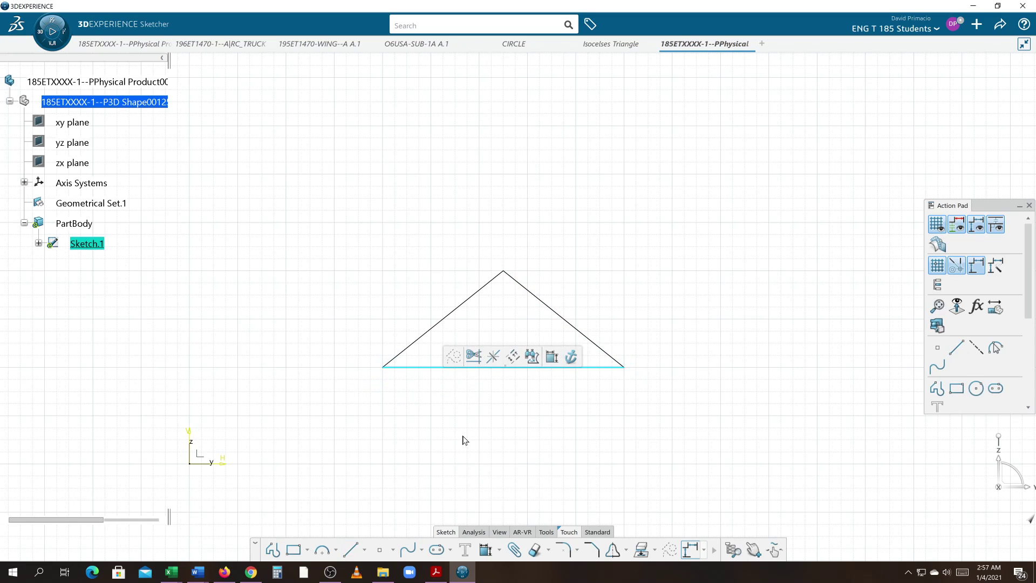
Dimension the lengths of the triangle's base and left sloping side, placing both dimensions outside the triangle
{"action": "left_click", "coordinate": [485, 550]}
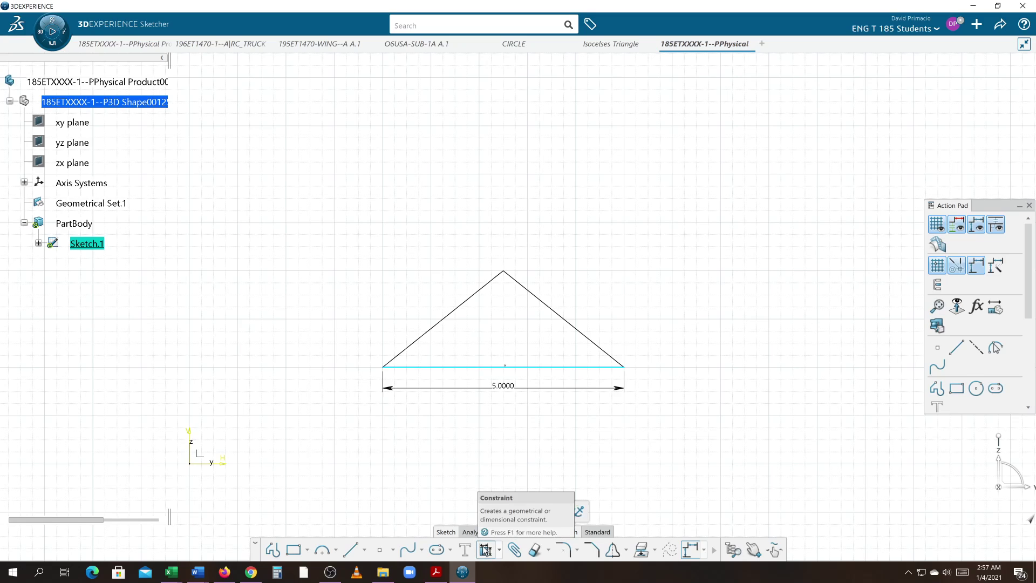
{"action": "left_click", "coordinate": [507, 396]}
{"action": "key", "text": "Return"}
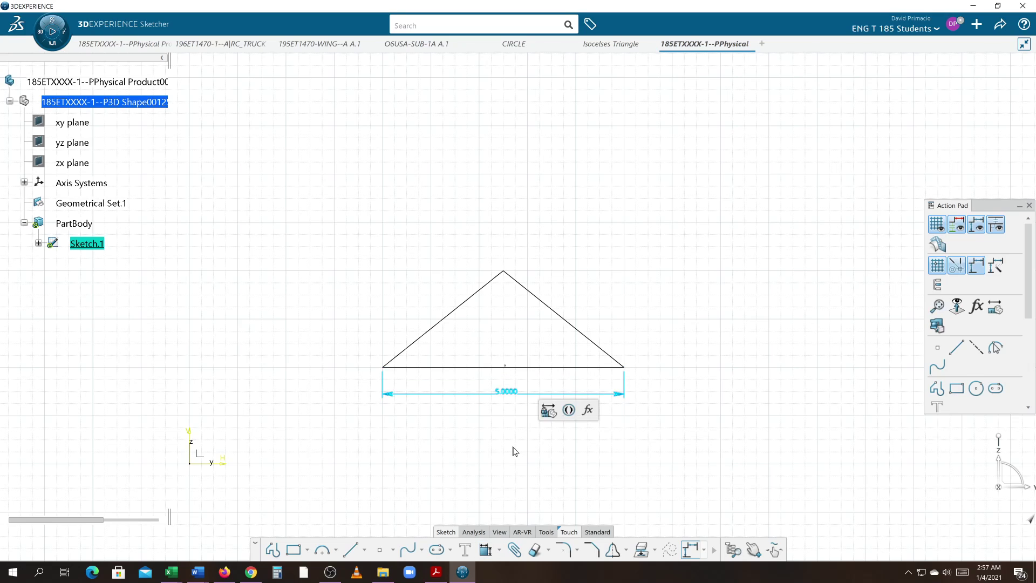
{"action": "left_click", "coordinate": [489, 449]}
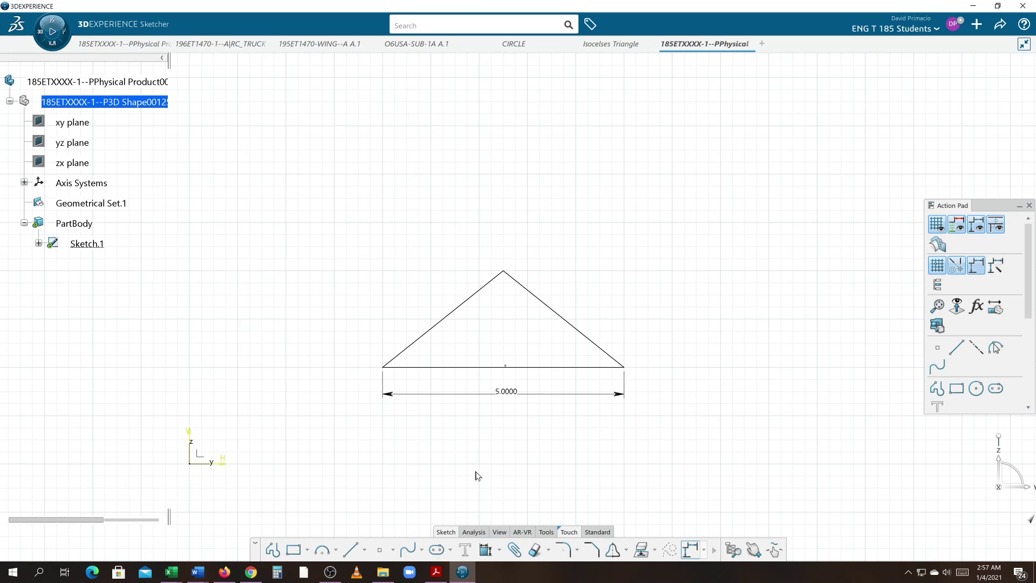
{"action": "left_click", "coordinate": [484, 549]}
{"action": "left_click", "coordinate": [418, 336]}
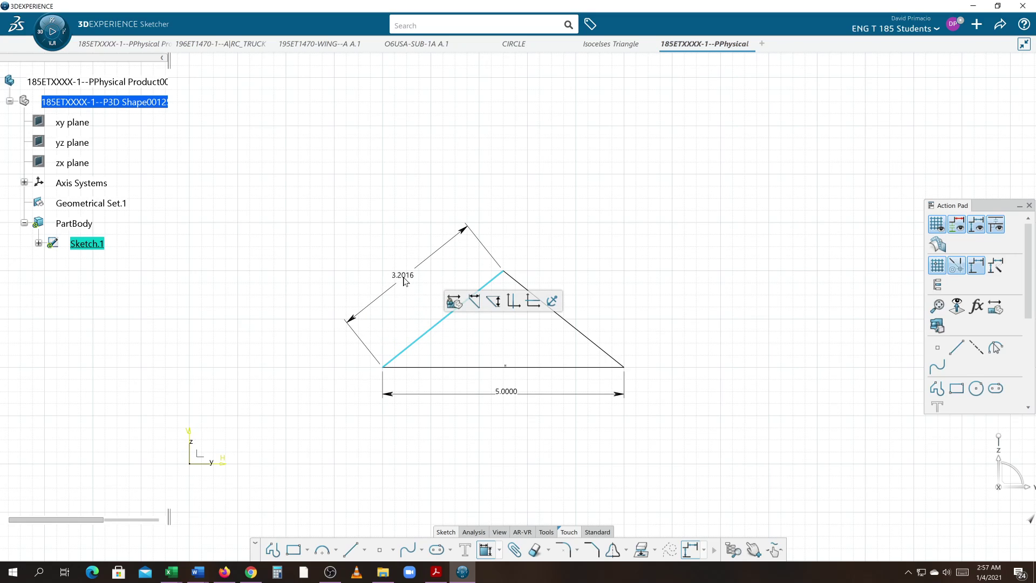
{"action": "left_click", "coordinate": [404, 281]}
{"action": "left_click", "coordinate": [415, 404]}
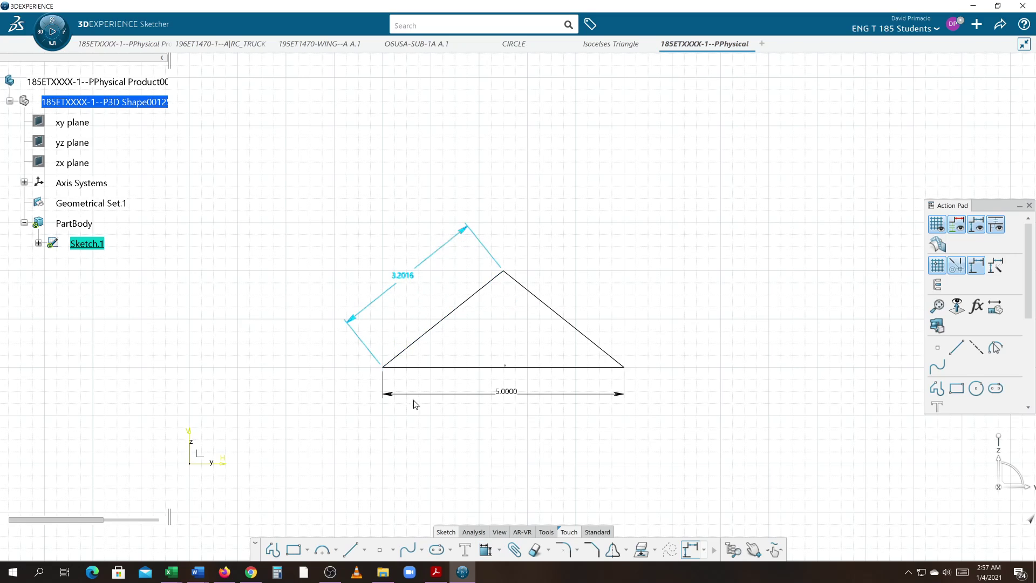
Try adding a length dimension to the triangle's right sloping side, and undo it
{"action": "left_click", "coordinate": [486, 550]}
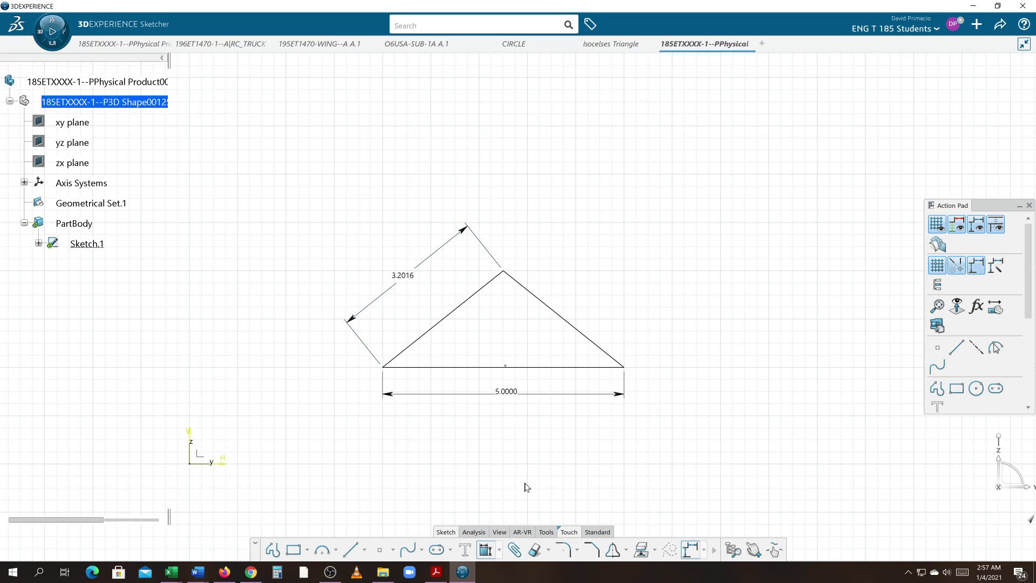
{"action": "left_click", "coordinate": [574, 326]}
{"action": "left_click", "coordinate": [595, 259]}
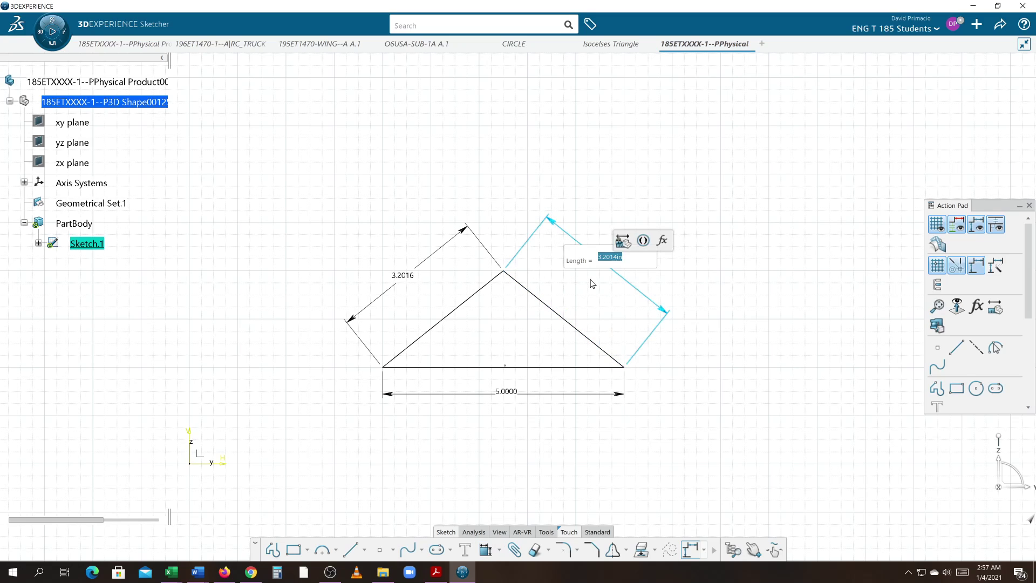
{"action": "key", "text": "Return"}
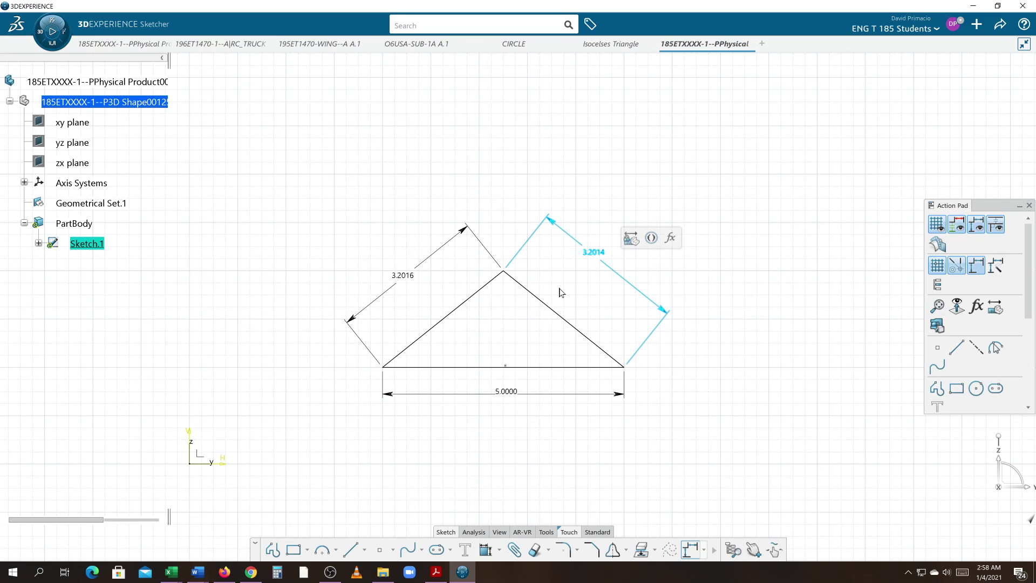
{"action": "key", "text": "ctrl+z"}
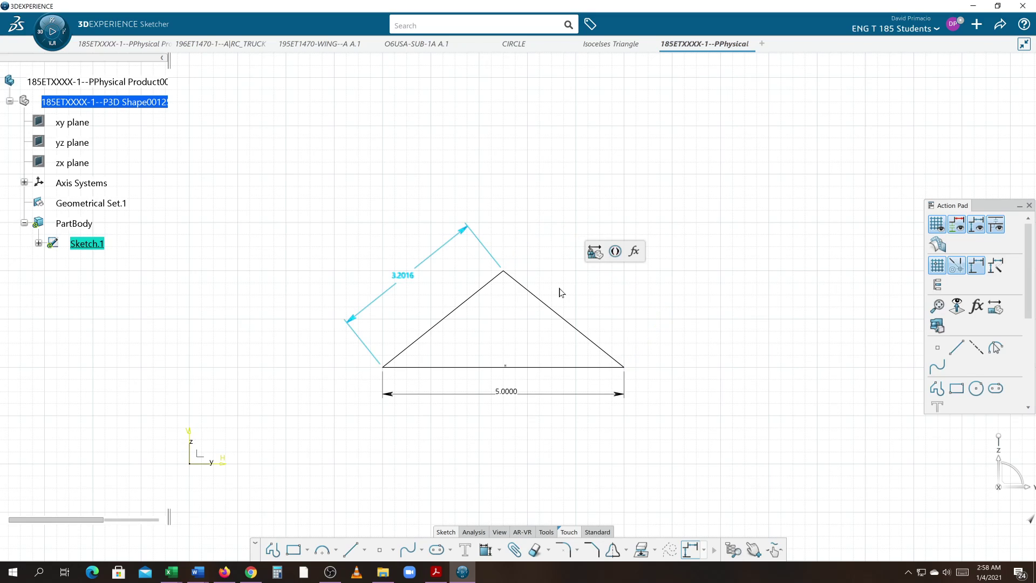
Dimension the length of the triangle's right sloping side outside the triangle and set it to 4 in
{"action": "left_click", "coordinate": [486, 549]}
{"action": "left_click", "coordinate": [579, 330]}
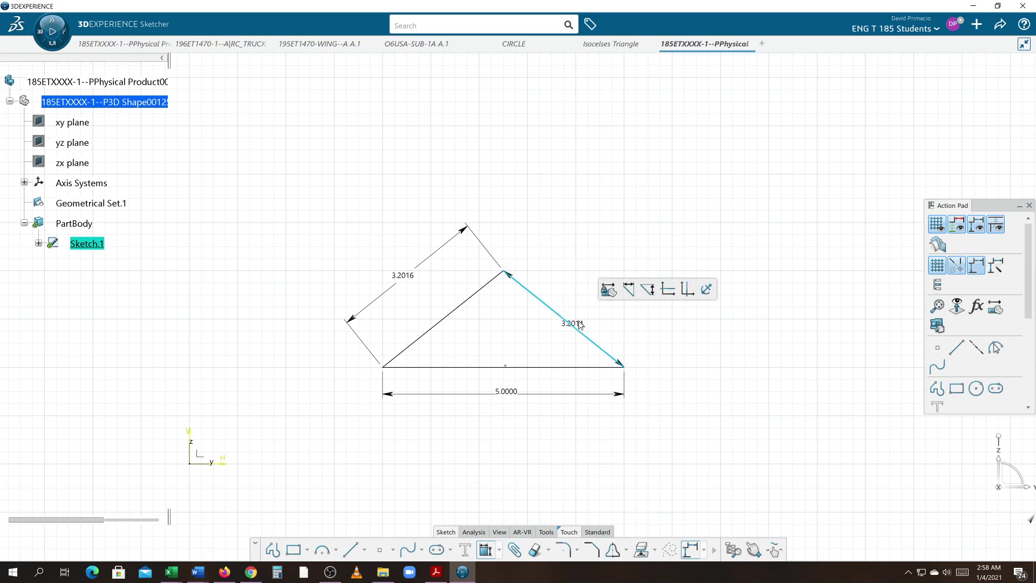
{"action": "left_click", "coordinate": [588, 270]}
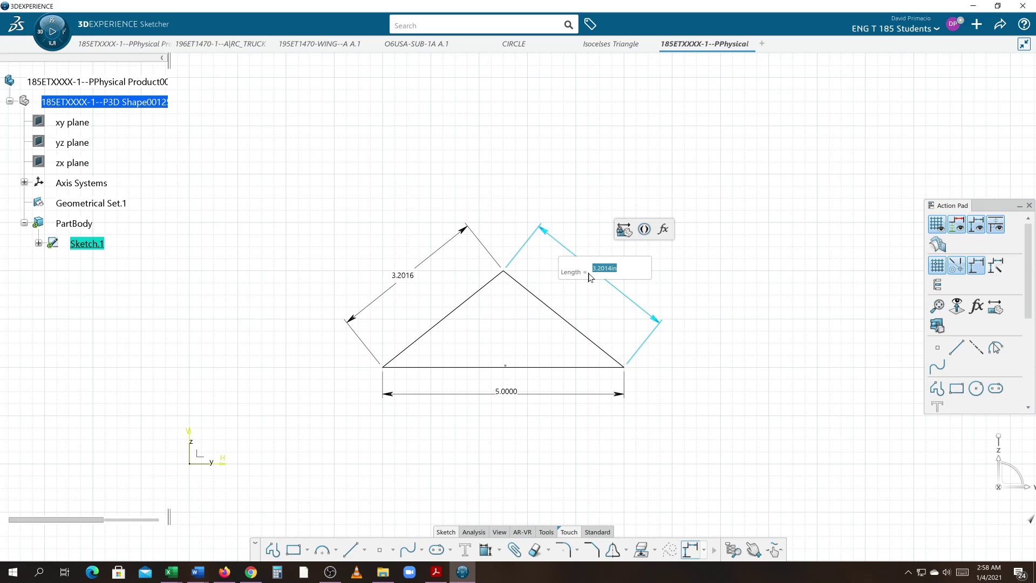
{"action": "type", "text": "4"}
{"action": "key", "text": "Return"}
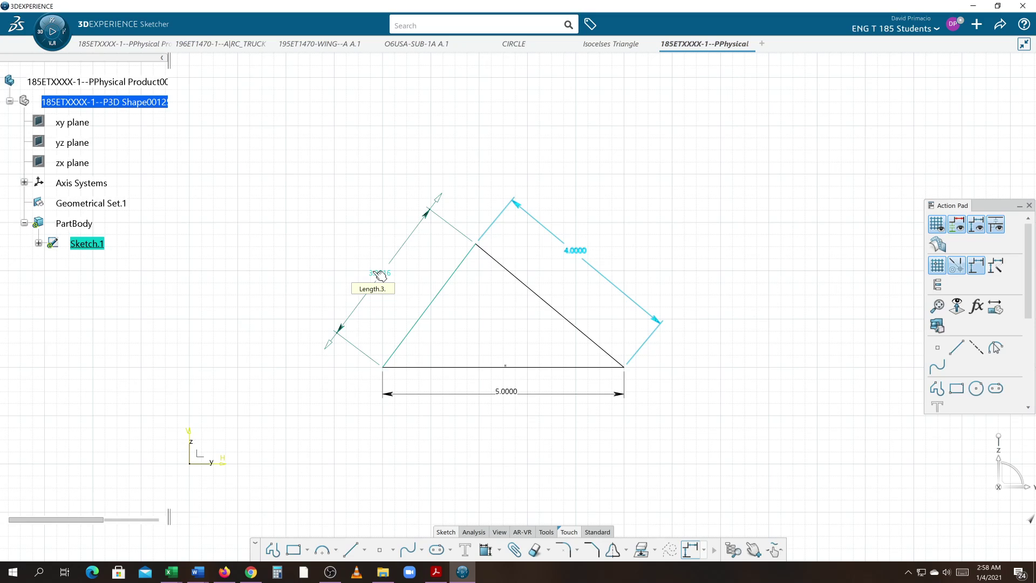
Set the lengths of the triangle's left side and base to 4 in each
{"action": "double_click", "coordinate": [381, 276]}
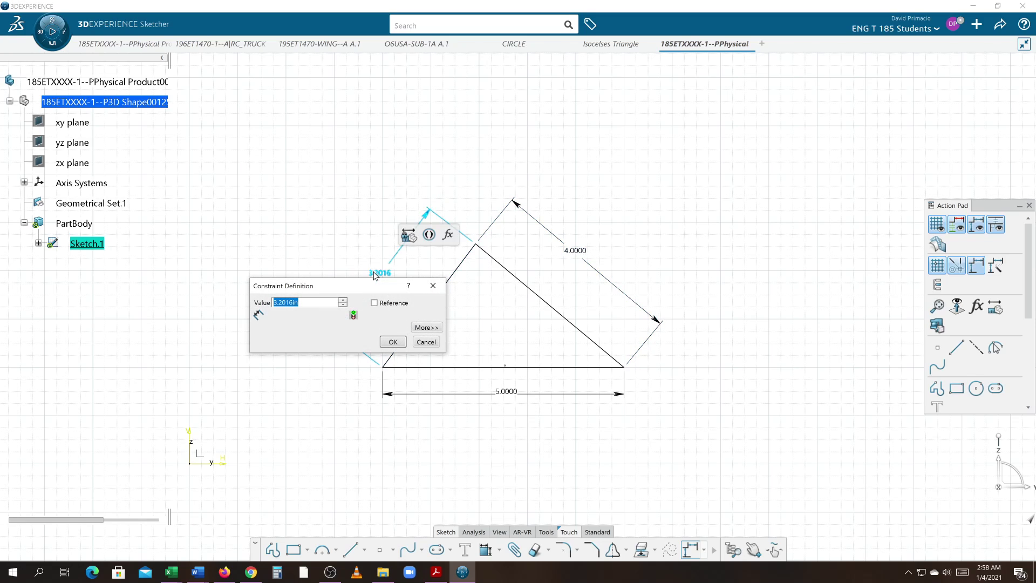
{"action": "type", "text": "4"}
{"action": "key", "text": "Return"}
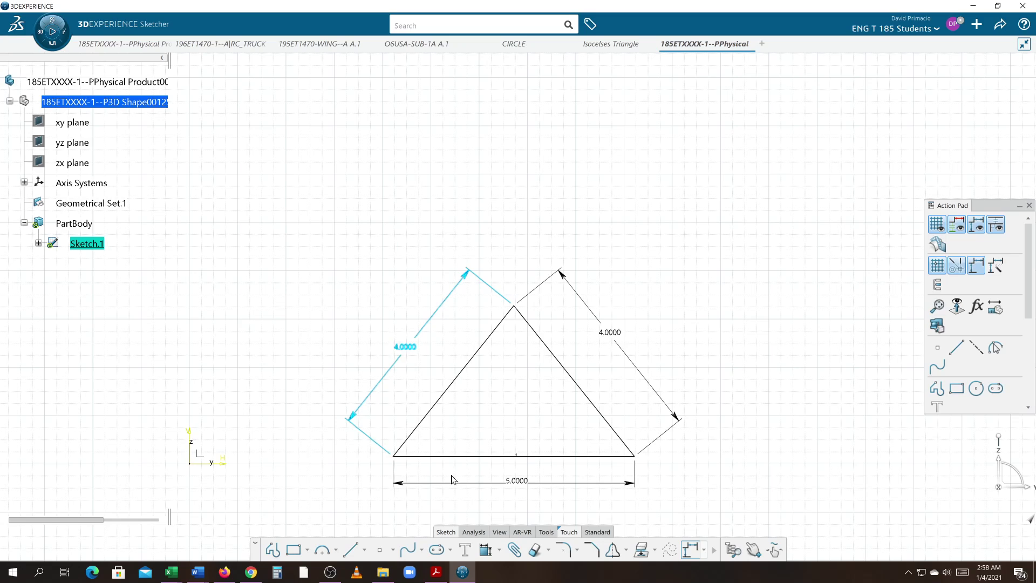
{"action": "double_click", "coordinate": [516, 484]}
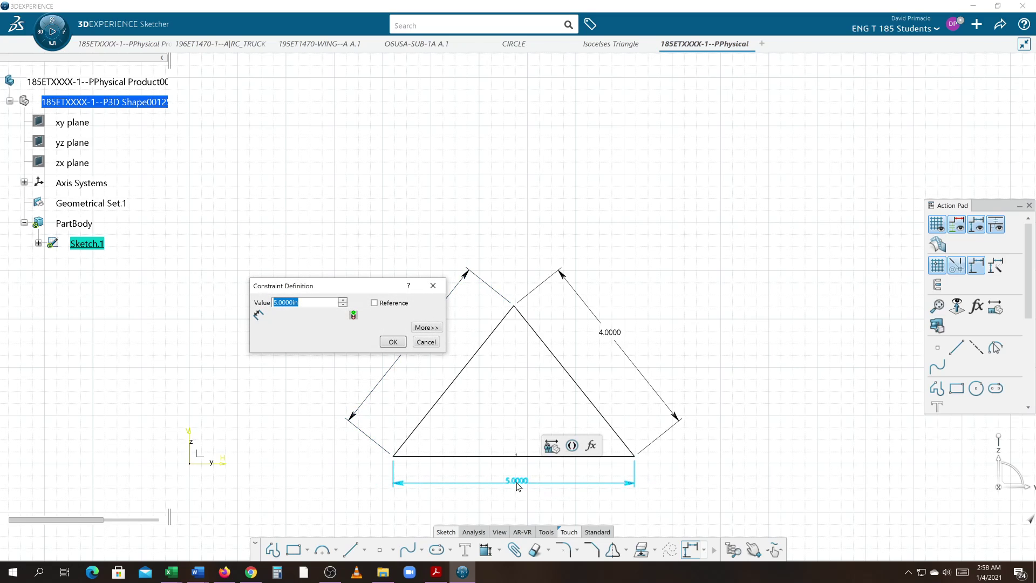
{"action": "type", "text": "4"}
{"action": "key", "text": "Return"}
{"action": "middle_click_drag", "start_coordinate": [400, 375], "coordinate": [419, 287]}
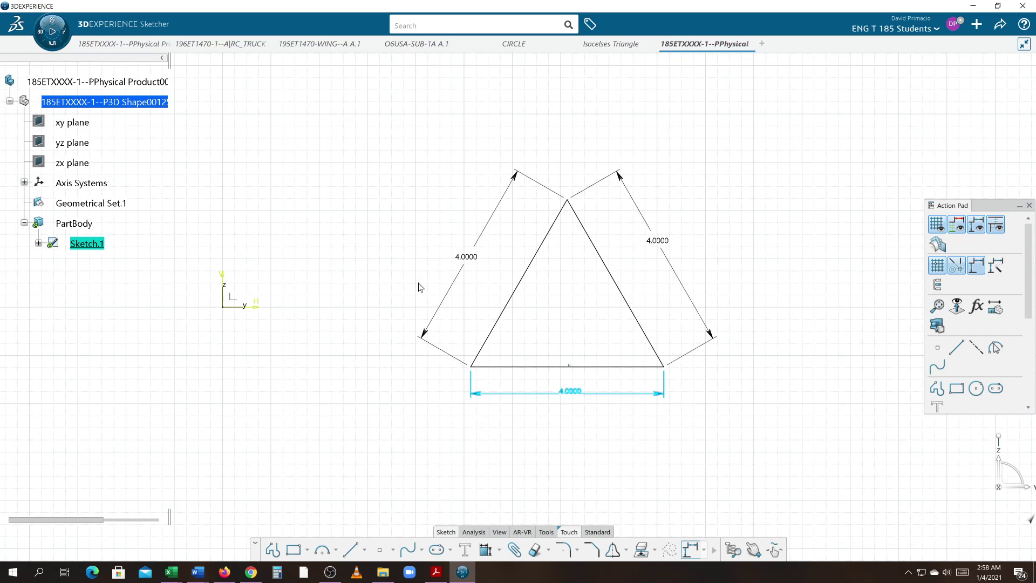
{"action": "left_click", "coordinate": [396, 432]}
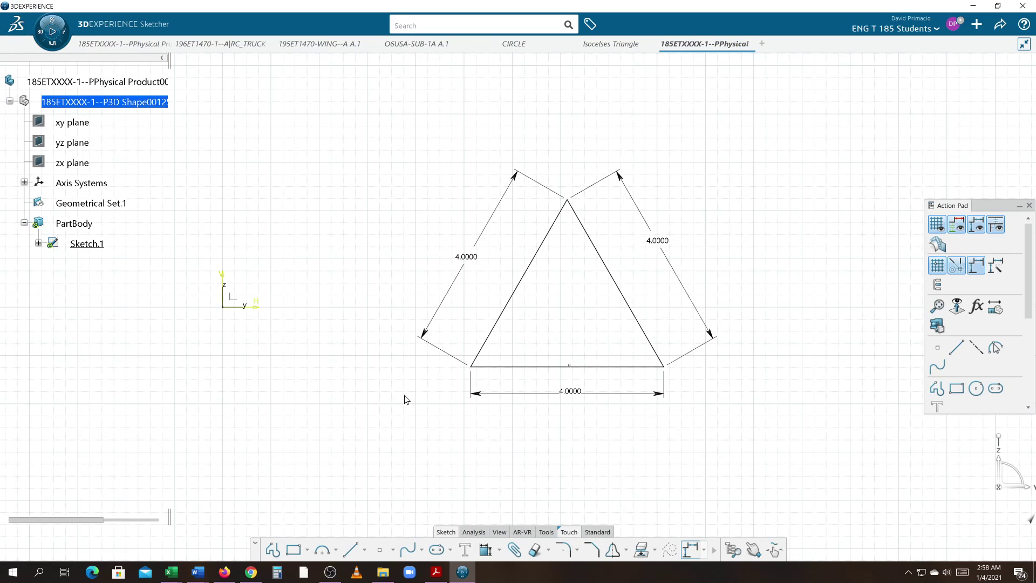
Set the physical product's title to EQUALATERAL TRIANGLE in its properties
{"action": "mouse_move", "coordinate": [406, 399]}
{"action": "middle_mouse_down"}
{"action": "mouse_move", "coordinate": [173, 370]}
{"action": "mouse_move", "coordinate": [58, 331]}
{"action": "mouse_move", "coordinate": [100, 331]}
{"action": "mouse_move", "coordinate": [78, 248]}
{"action": "middle_mouse_up"}
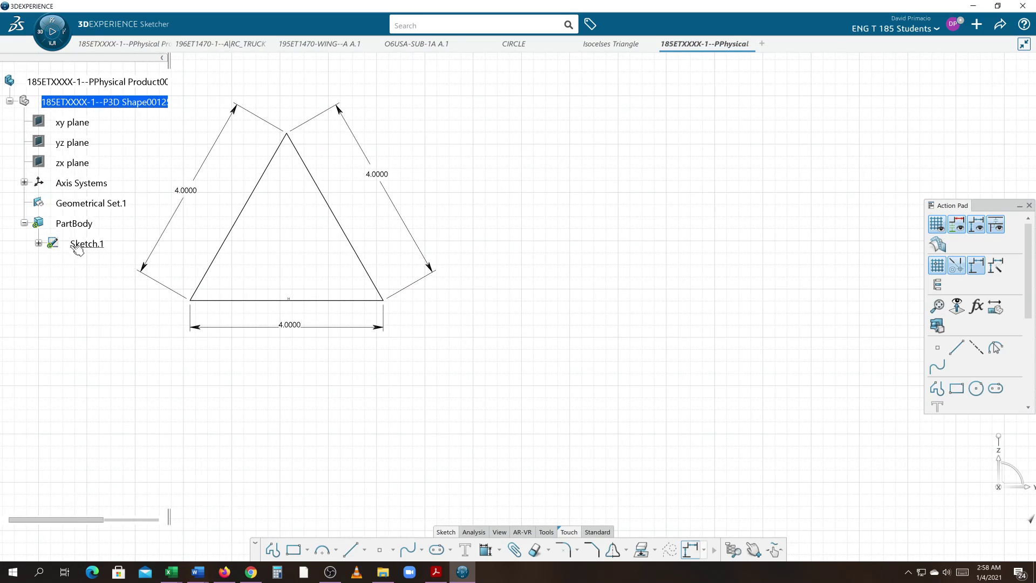
{"action": "middle_click_drag", "start_coordinate": [210, 336], "coordinate": [218, 286]}
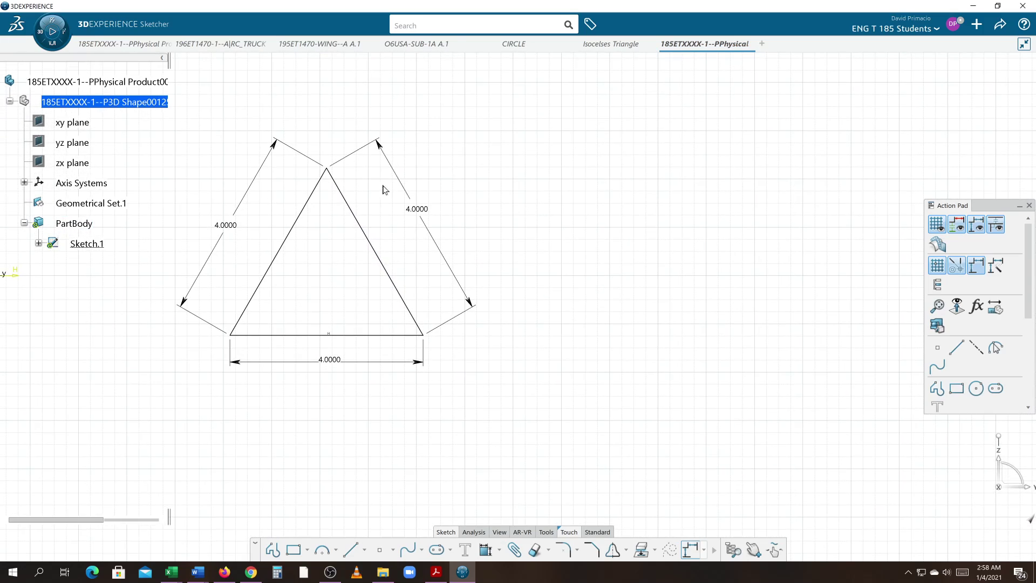
{"action": "right_click", "coordinate": [123, 83]}
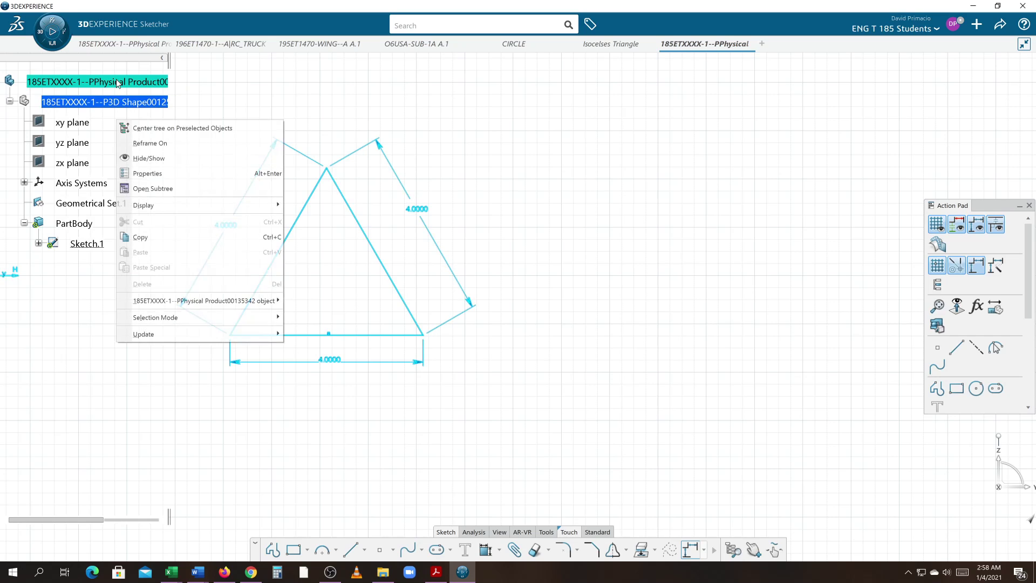
{"action": "left_click", "coordinate": [152, 174]}
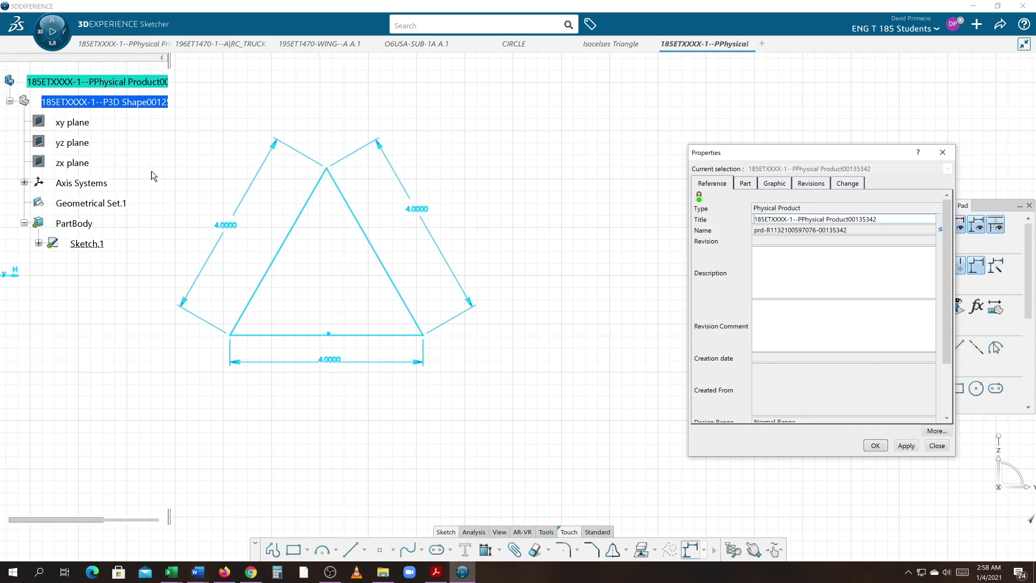
{"action": "left_click_drag", "start_coordinate": [879, 219], "coordinate": [696, 236]}
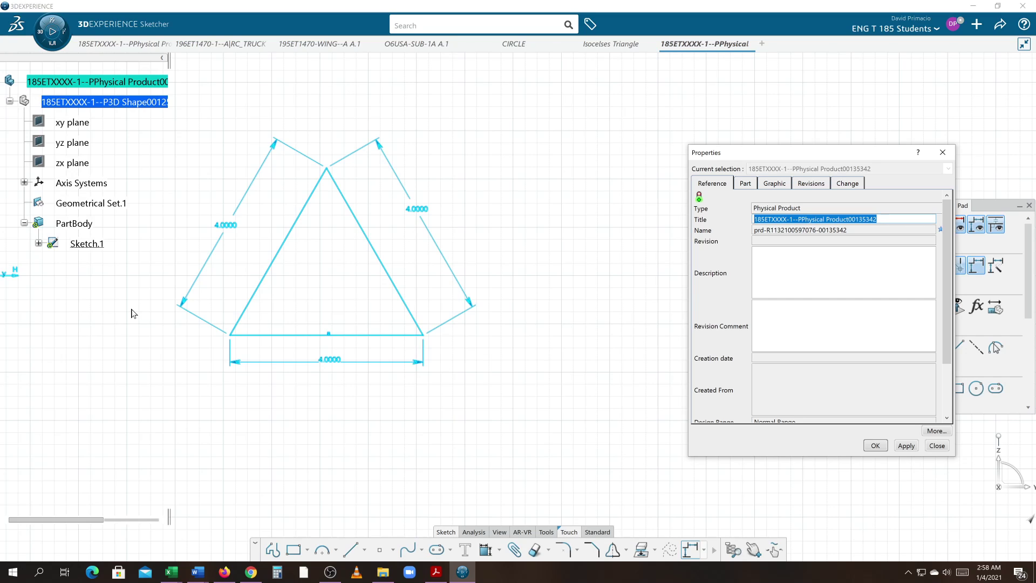
{"action": "type", "text": "Equallateri"}
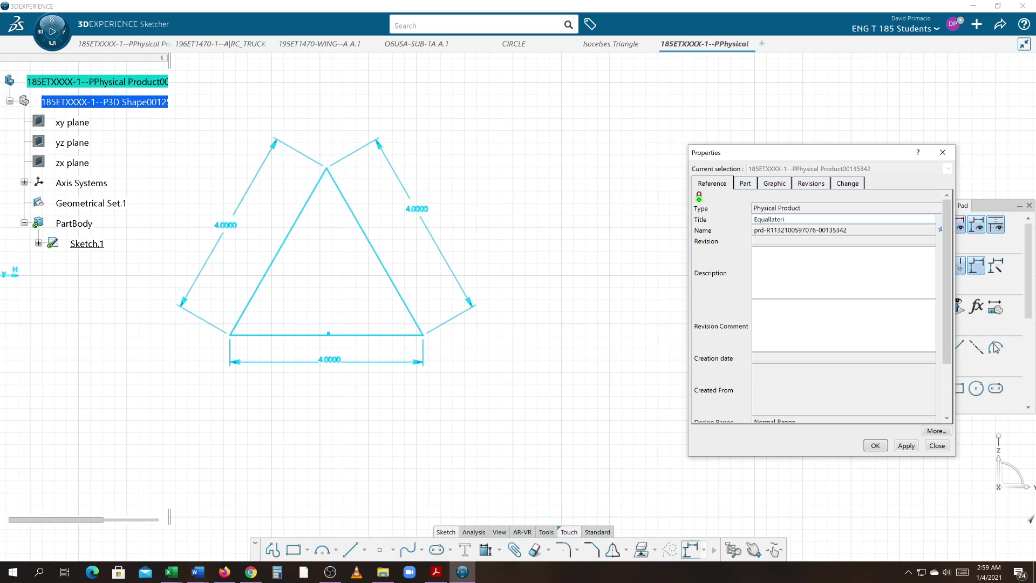
{"action": "key", "text": "BackSpace"}
{"action": "key", "text": "Caps_Lock"}
{"action": "key", "text": "BackSpace"}
{"action": "key", "text": "BackSpace"}
{"action": "key", "text": "BackSpace"}
{"action": "key", "text": "BackSpace"}
{"action": "key", "text": "BackSpace"}
{"action": "key", "text": "BackSpace"}
{"action": "key", "text": "Return"}
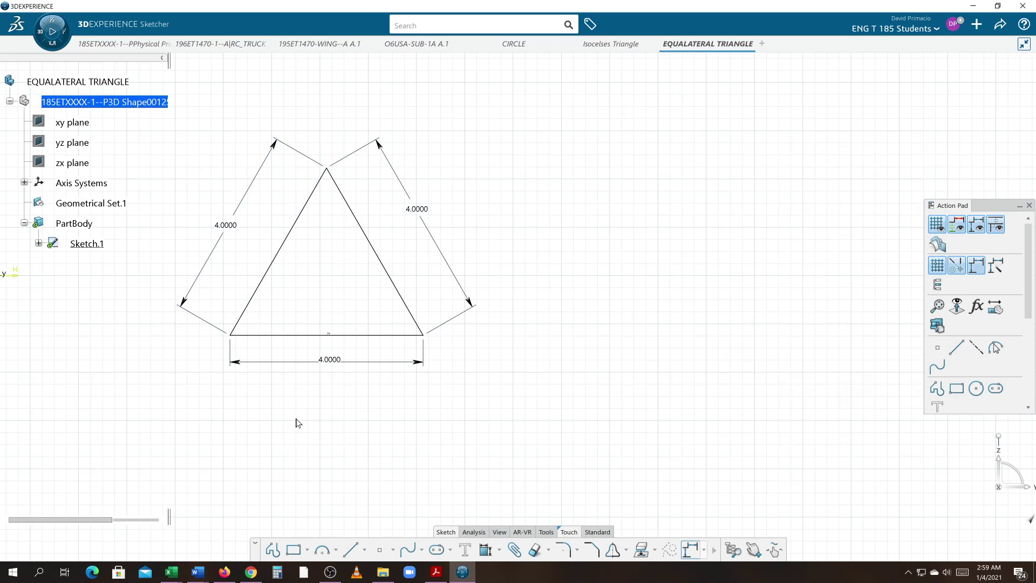
Switch to Document2 in Word and add a new line below the isosceles triangle picture
{"action": "mouse_move", "coordinate": [198, 572]}
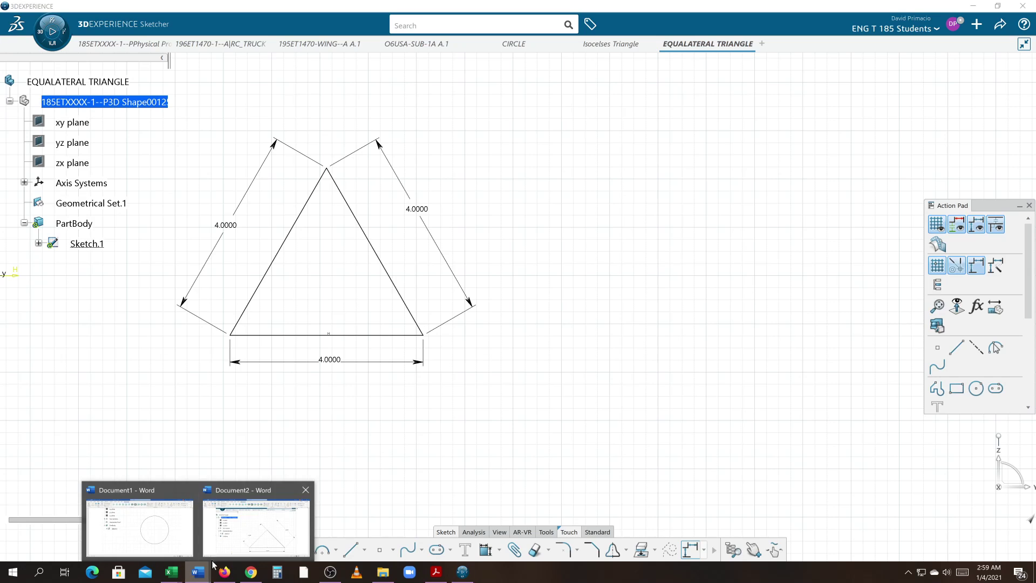
{"action": "left_click", "coordinate": [224, 549]}
{"action": "scroll", "coordinate": [324, 422], "scroll_direction": "down", "scroll_amount": 3}
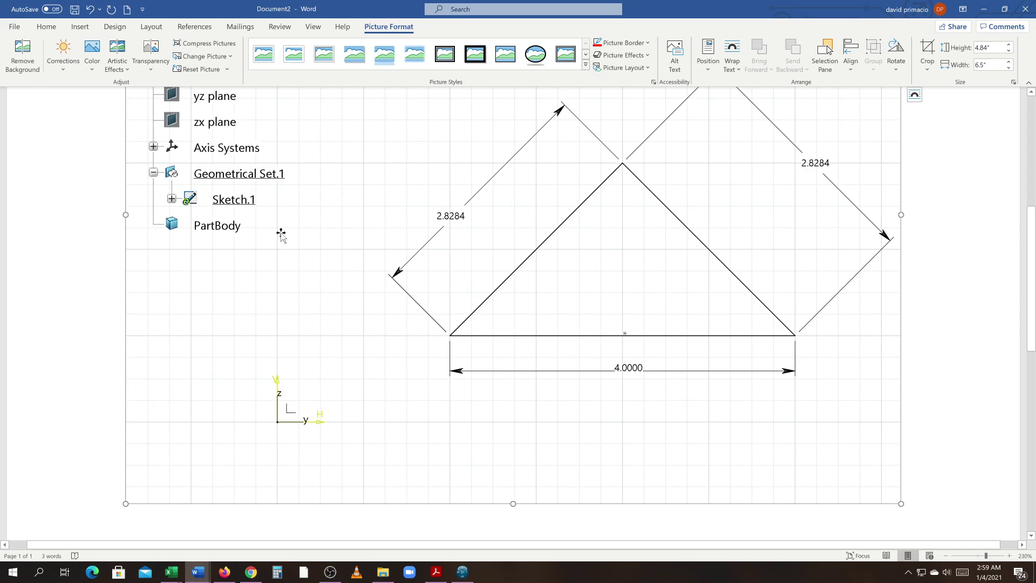
{"action": "scroll", "coordinate": [349, 271], "scroll_direction": "up", "scroll_amount": 3}
{"action": "scroll", "coordinate": [243, 296], "scroll_direction": "down", "scroll_amount": 6}
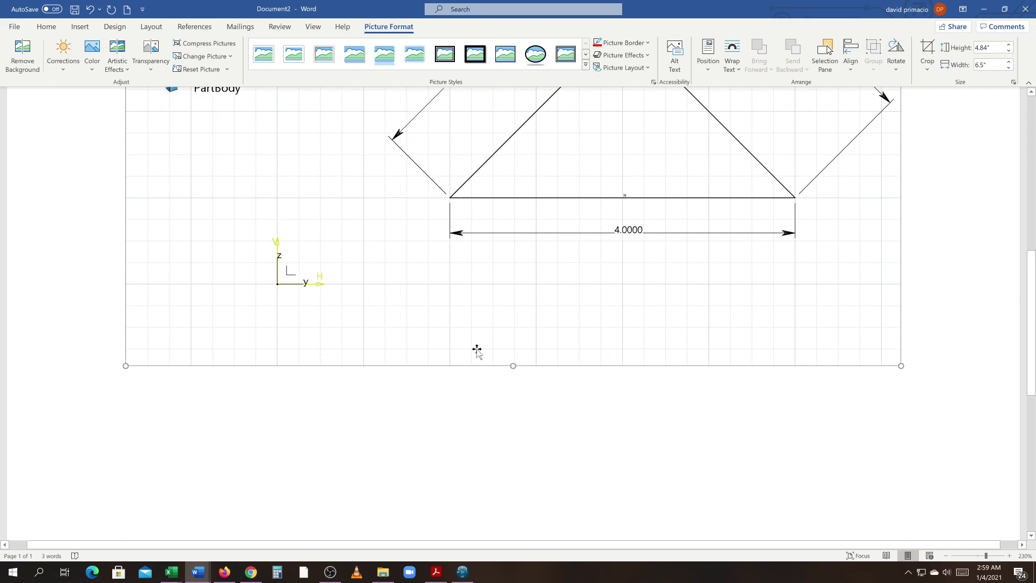
{"action": "key", "text": "Right"}
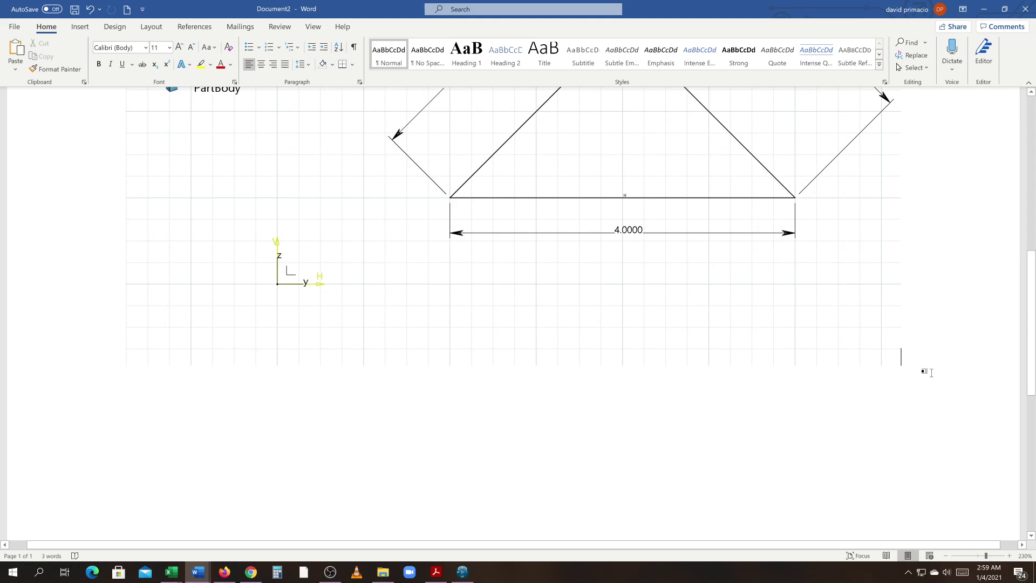
{"action": "scroll", "coordinate": [930, 372], "scroll_direction": "up", "scroll_amount": 2}
{"action": "key", "text": "Return"}
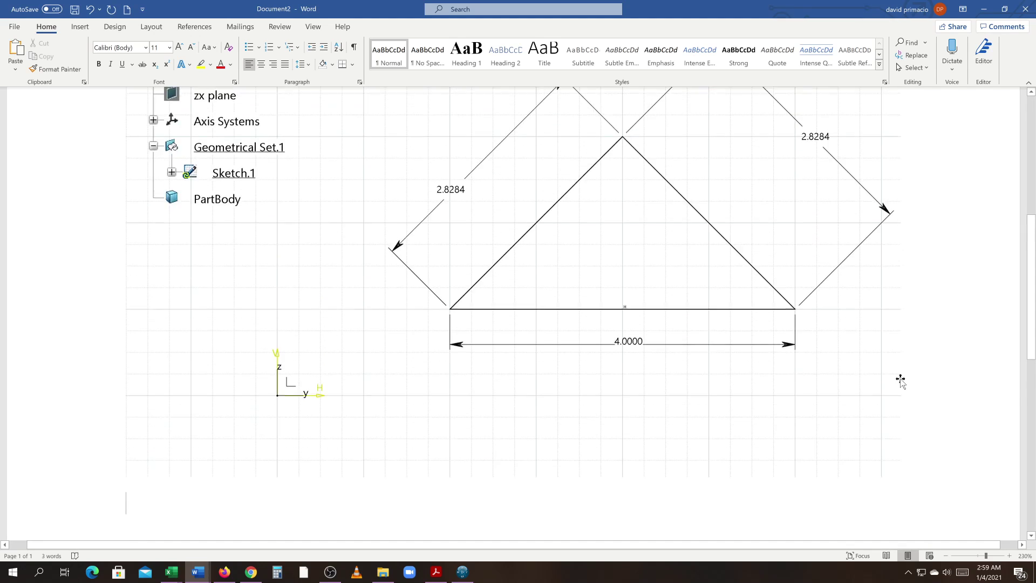
Insert a screenshot of the 3DEXPERIENCE window with the equilateral triangle sketch on the new line
{"action": "scroll", "coordinate": [900, 380], "scroll_direction": "up", "scroll_amount": 6}
{"action": "scroll", "coordinate": [900, 381], "scroll_direction": "down", "scroll_amount": 8}
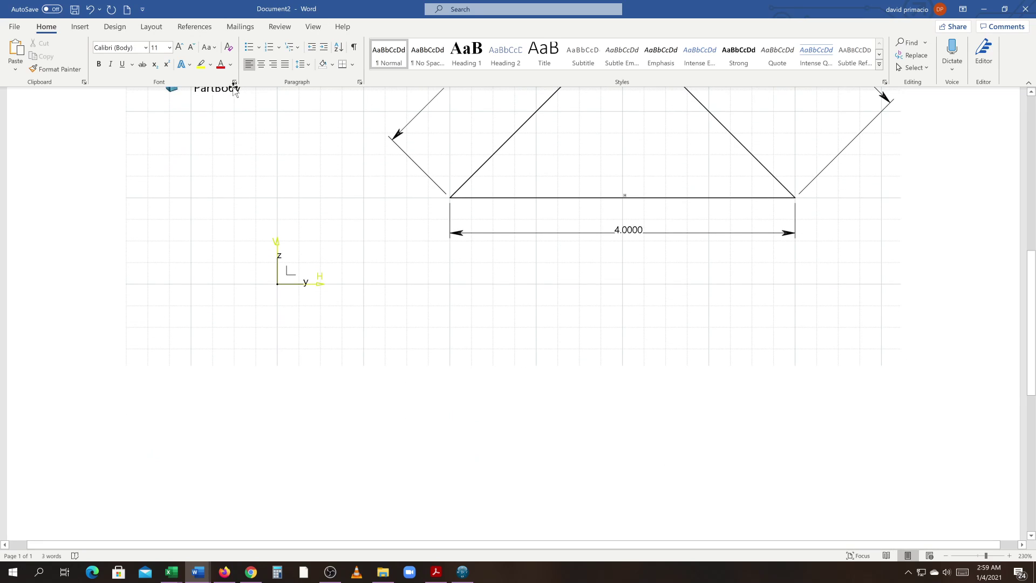
{"action": "left_click", "coordinate": [86, 27]}
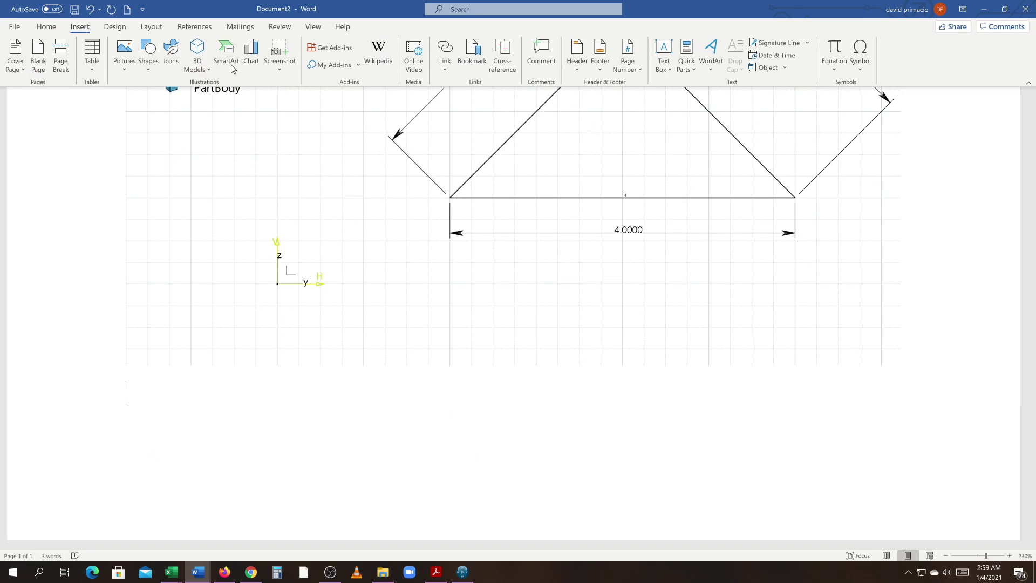
{"action": "left_click", "coordinate": [280, 72]}
{"action": "left_click", "coordinate": [286, 111]}
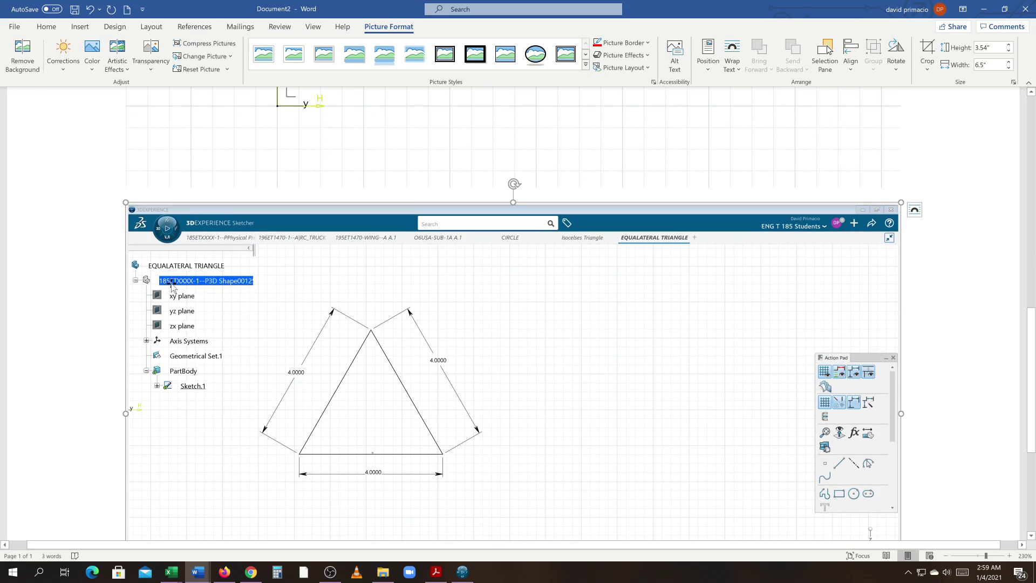
{"action": "left_click", "coordinate": [55, 357]}
{"action": "left_click", "coordinate": [139, 224]}
{"action": "scroll", "coordinate": [542, 413], "scroll_direction": "down", "scroll_amount": 3}
{"action": "scroll", "coordinate": [543, 413], "scroll_direction": "down", "scroll_amount": 1}
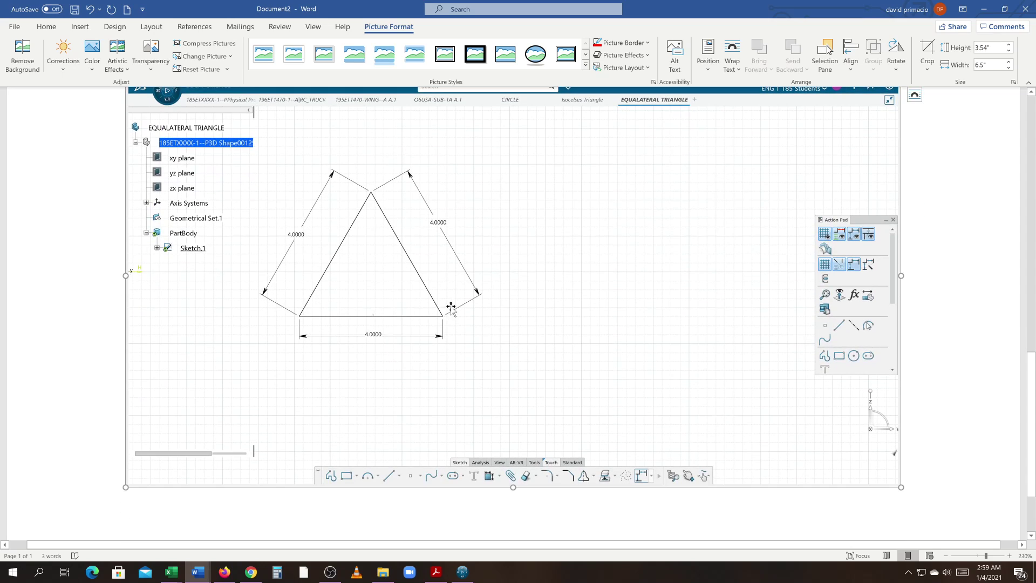
{"action": "scroll", "coordinate": [382, 305], "scroll_direction": "up", "scroll_amount": 4}
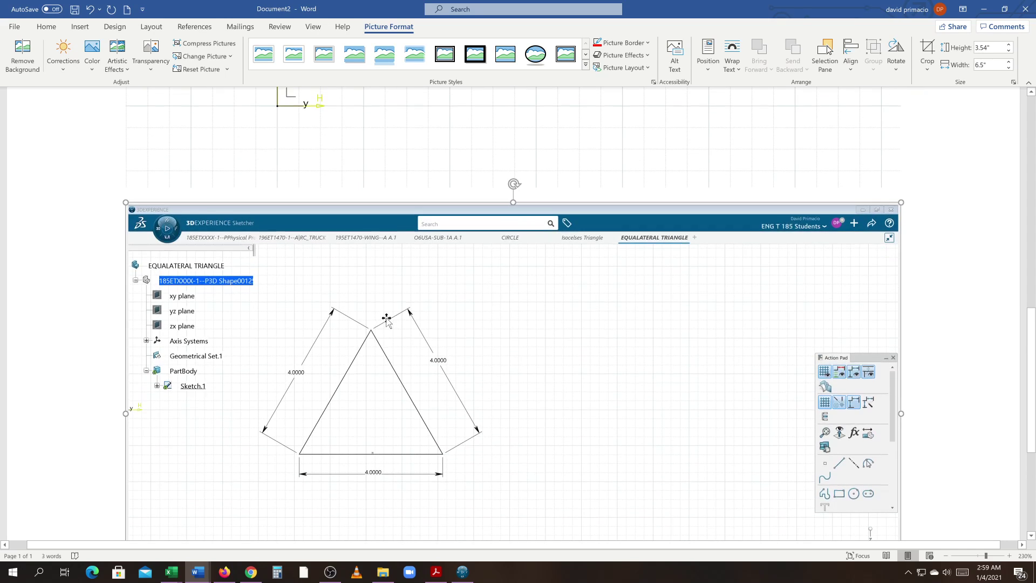
Switch to the list-of-geometric-shapes-2d PDF in Chrome and look over the triangles column for the next shape
{"action": "left_click", "coordinate": [252, 574]}
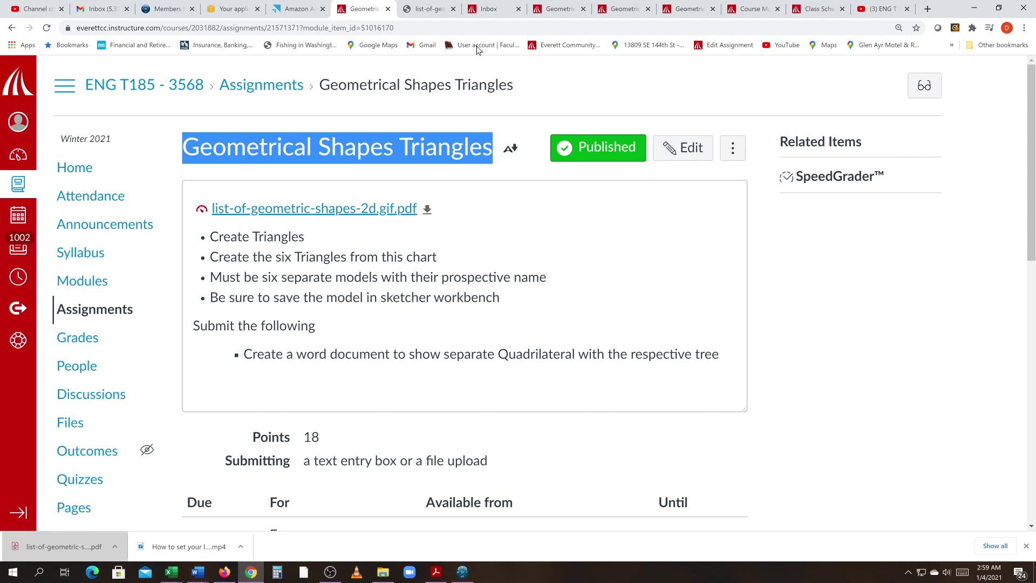
{"action": "left_click", "coordinate": [437, 8]}
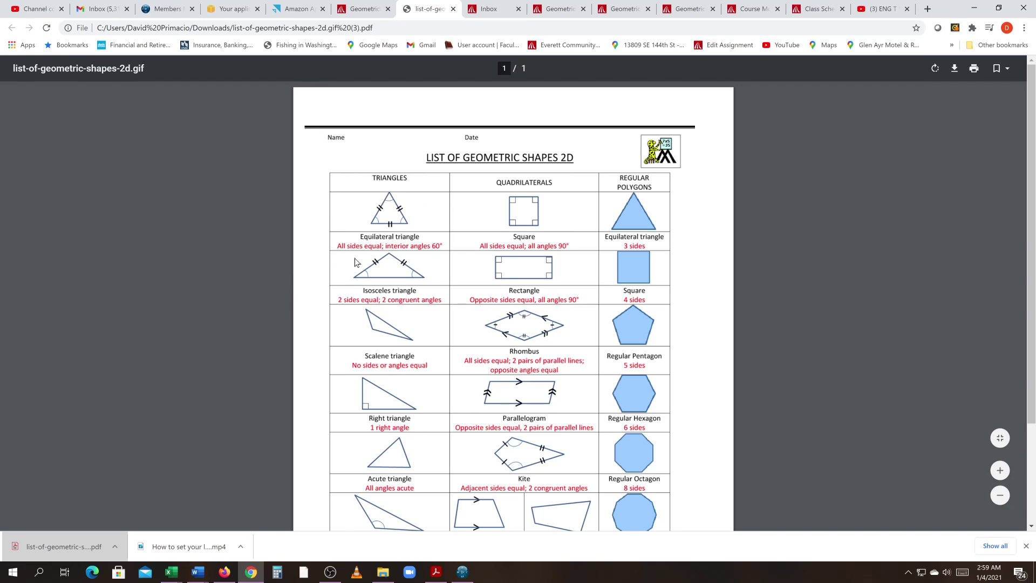
{"action": "scroll", "coordinate": [328, 329], "scroll_direction": "down", "scroll_amount": 3}
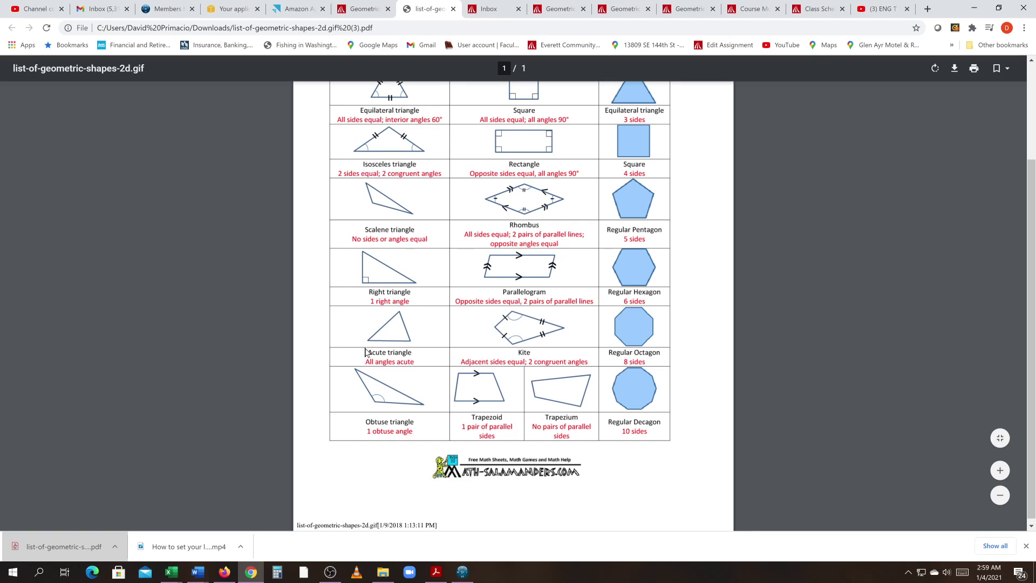
{"action": "scroll", "coordinate": [401, 389], "scroll_direction": "up", "scroll_amount": 3}
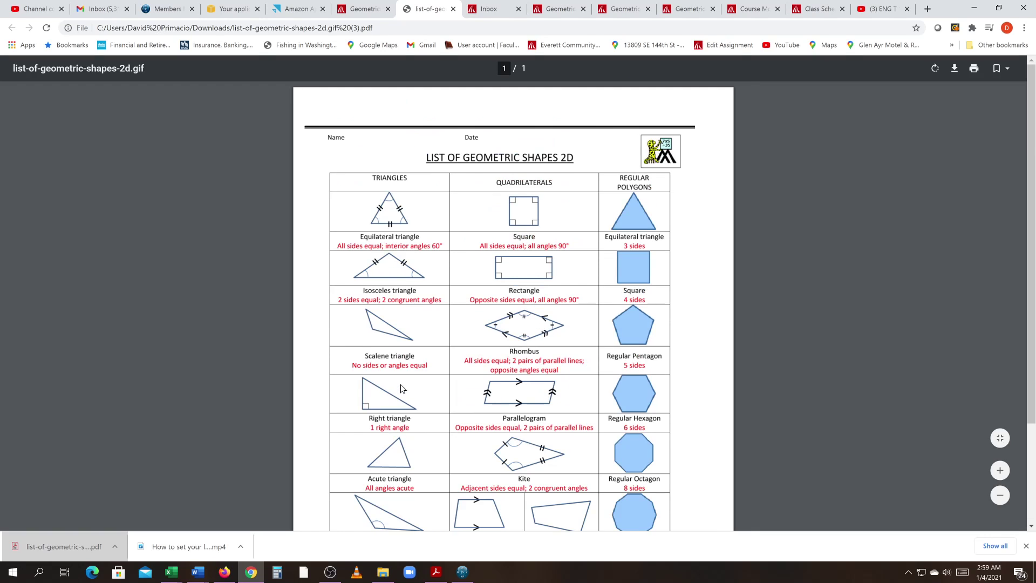